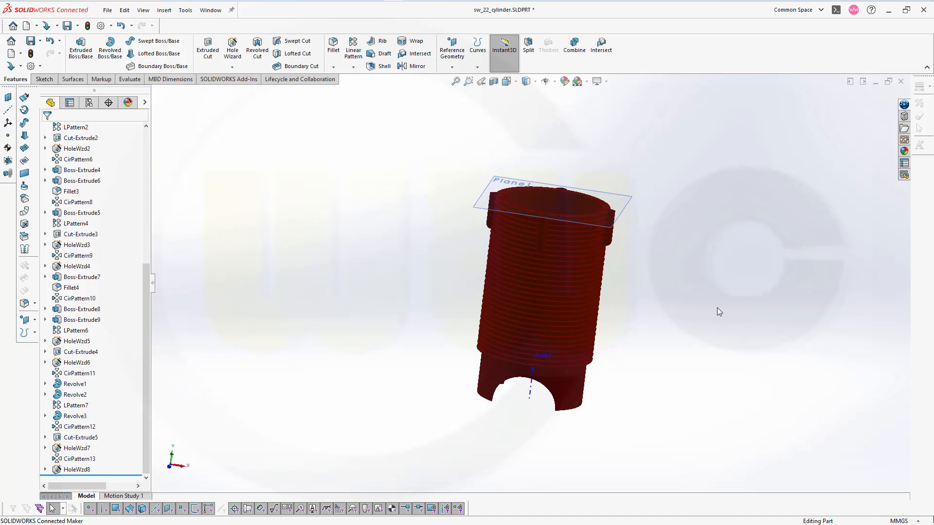
Hide the HoleWzd8 solid body so that only Plane1 and Axis1 are displayed
scroll(519, 461, "up", 1)
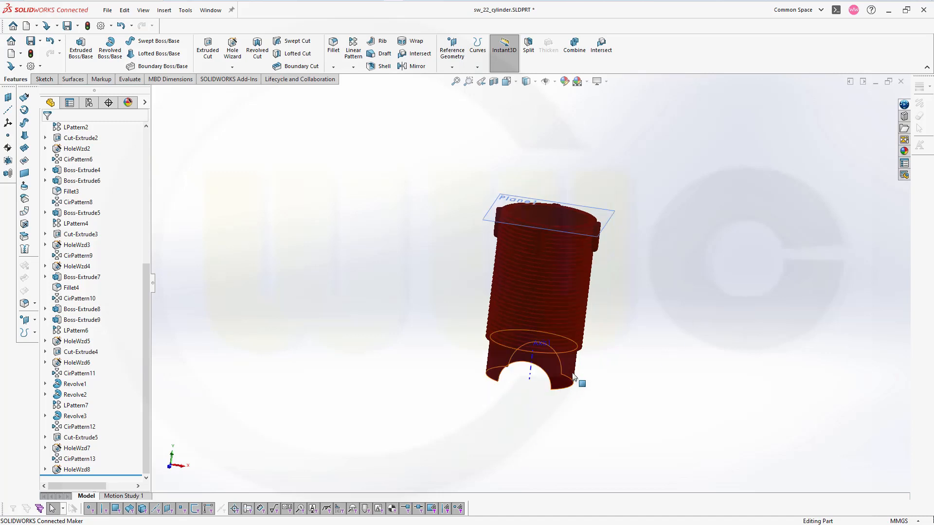
scroll(598, 352, "down", 1)
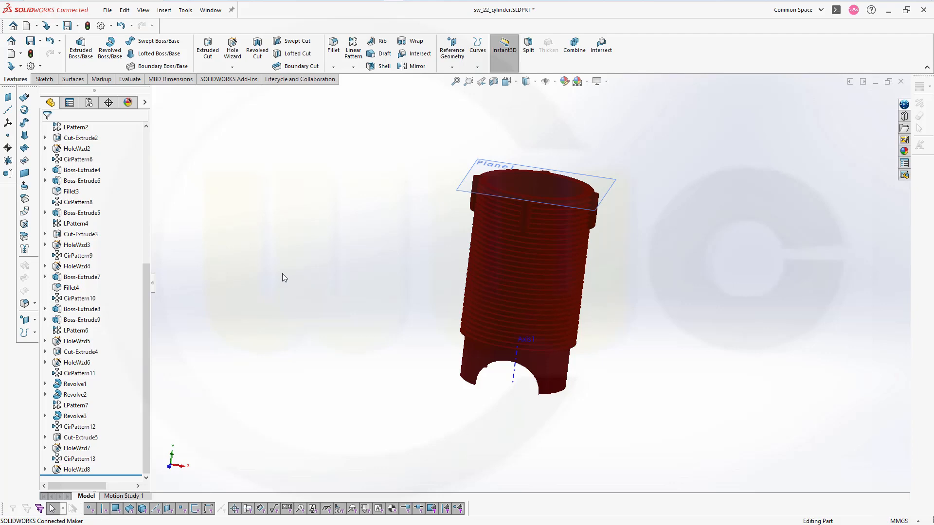
scroll(105, 197, "up", 6)
left_click(92, 182)
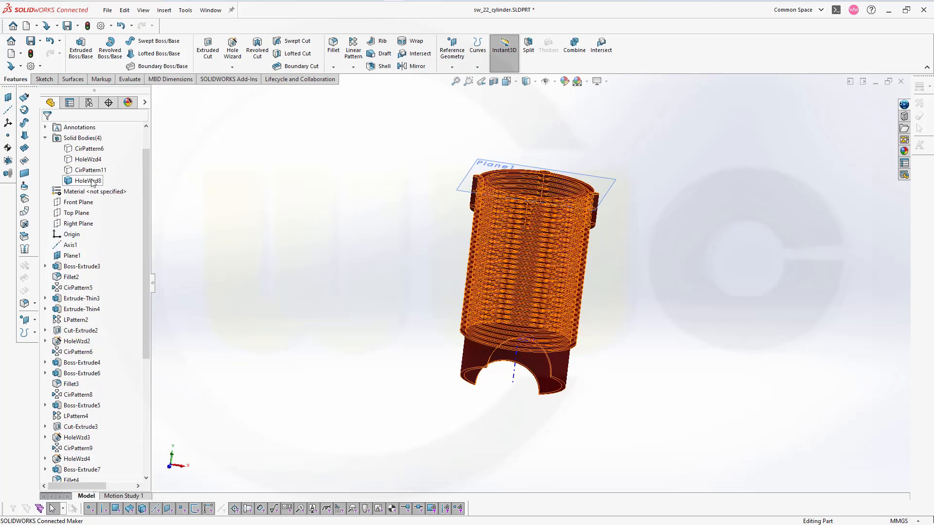
left_click(92, 168)
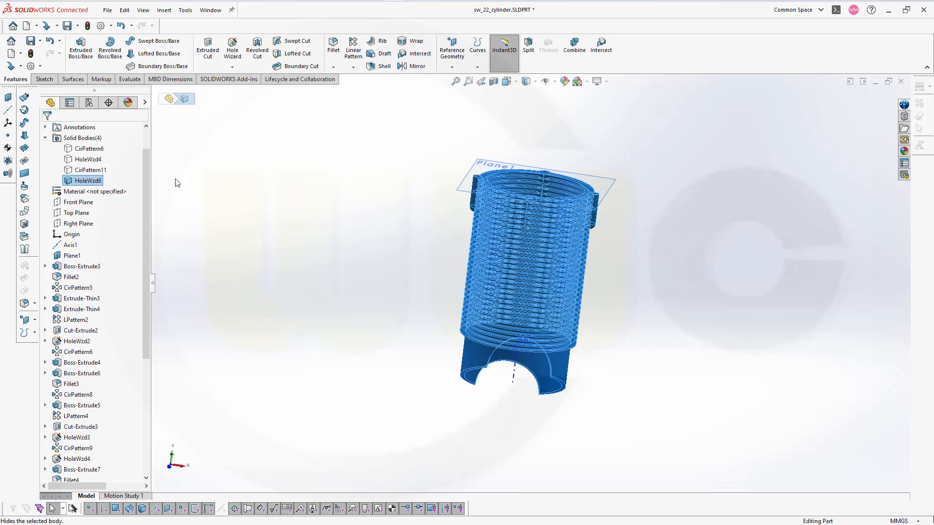
left_click(299, 208)
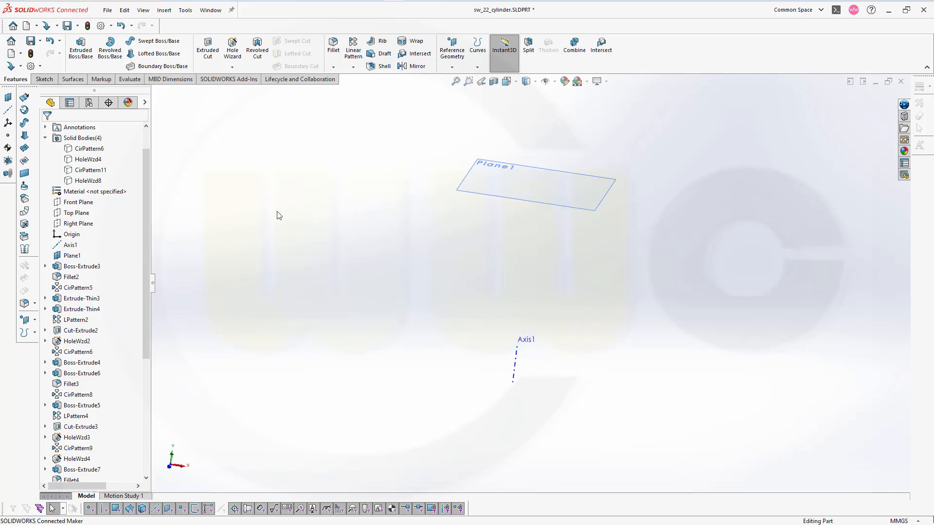
Sketch a corner rectangle on the Front Plane from the origin up to Plane1, about 110 mm wide and 260 mm high
left_click(80, 202)
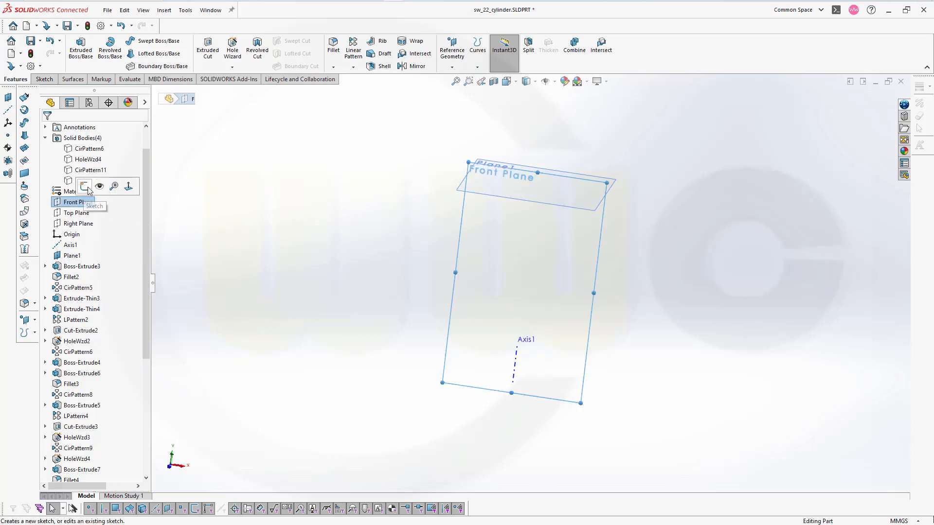
left_click(84, 186)
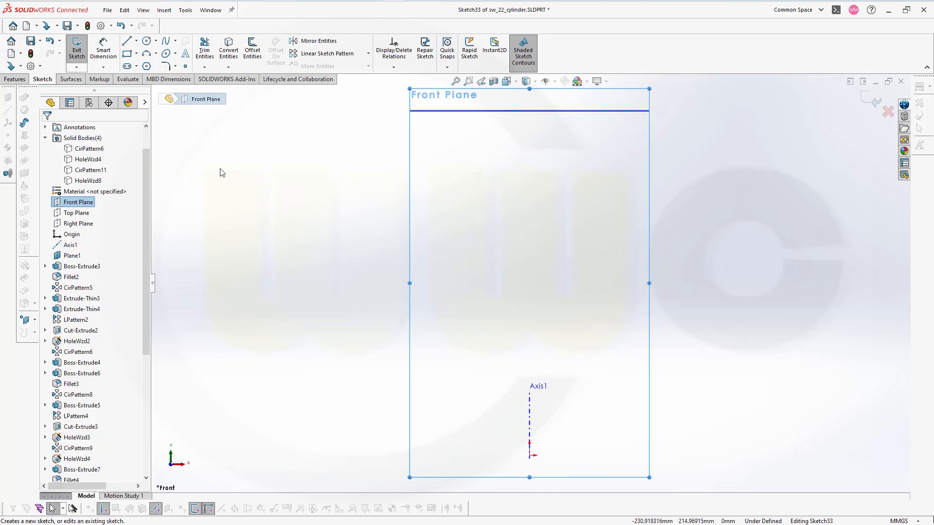
left_click(127, 55)
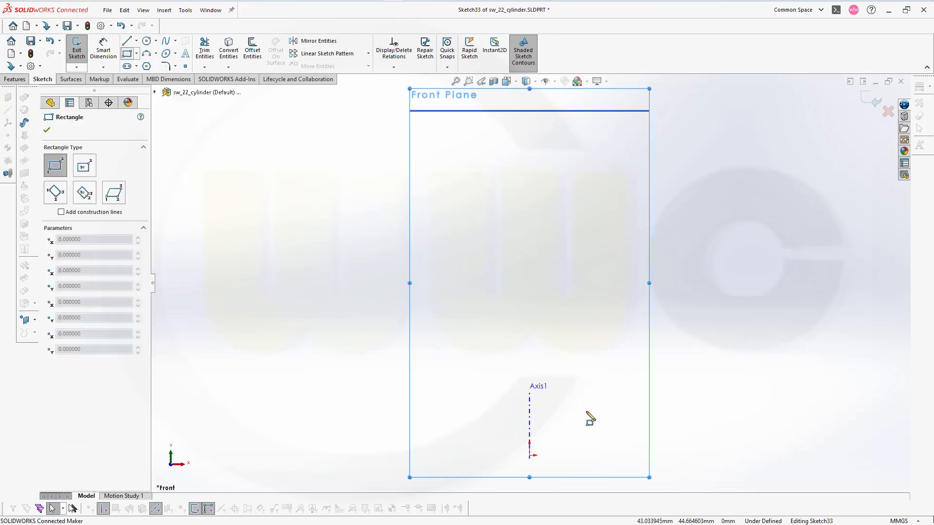
left_click(530, 456)
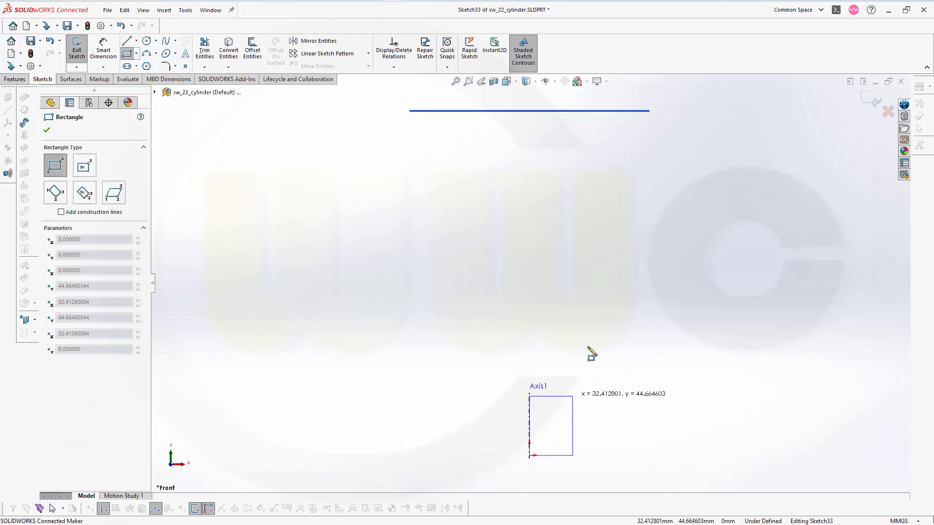
left_click(675, 110)
key("Escape")
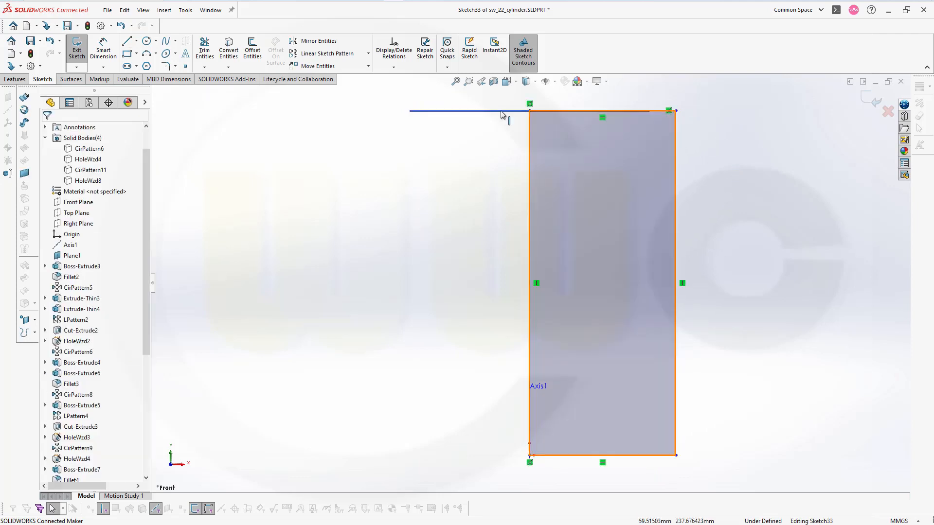
Dimension the rectangle's width between its two vertical sides as 136/2 mm and exit the sketch
left_click(111, 52)
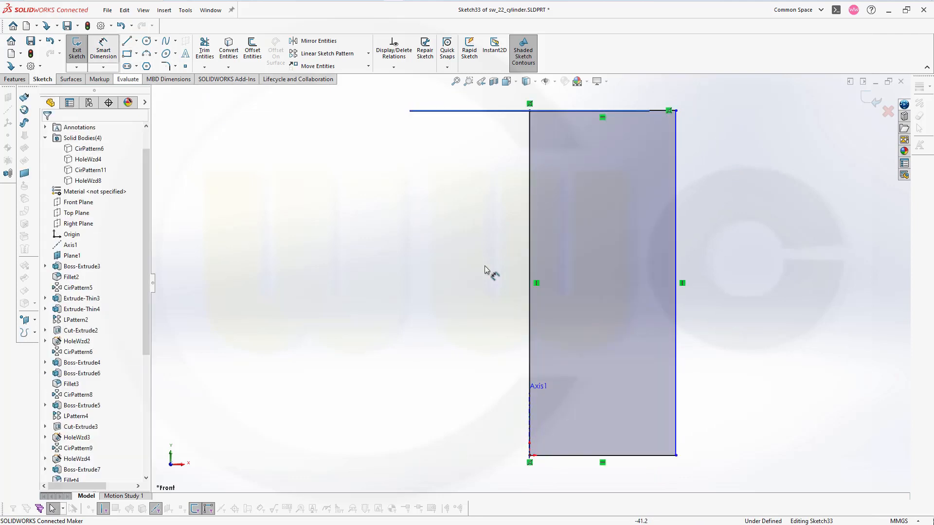
left_click(530, 327)
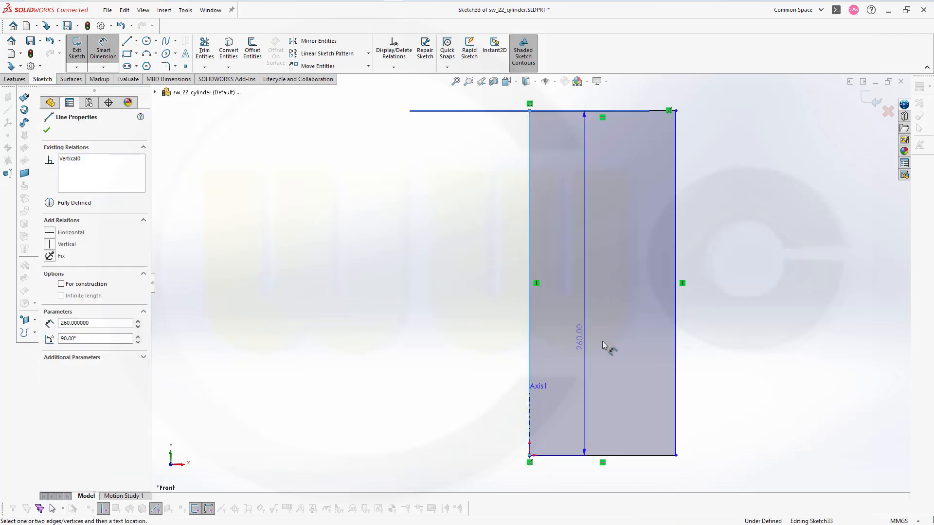
left_click(676, 349)
left_click(637, 485)
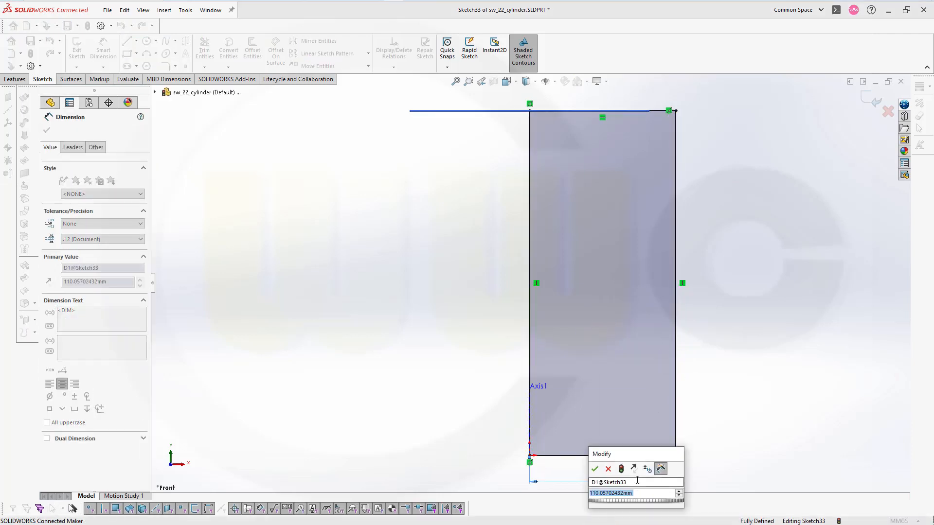
type("136")
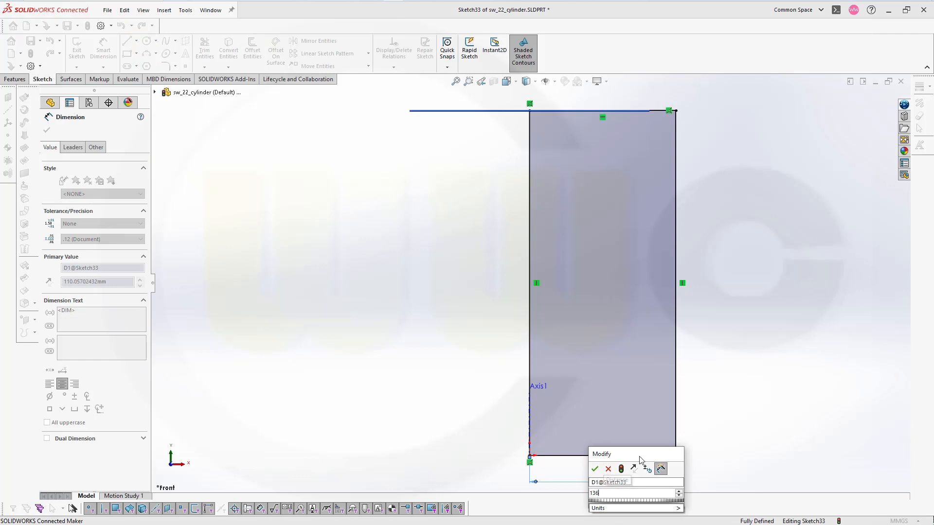
type("/2")
key("Return")
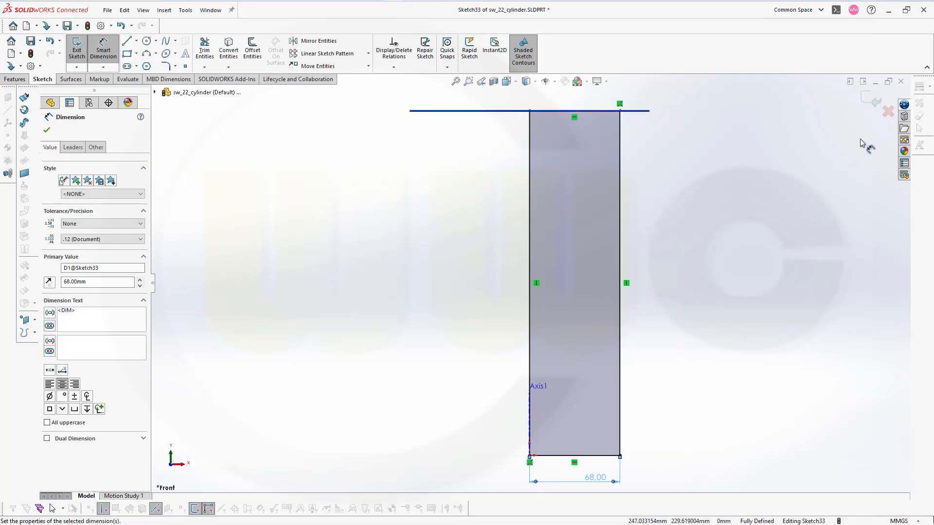
left_click(870, 104)
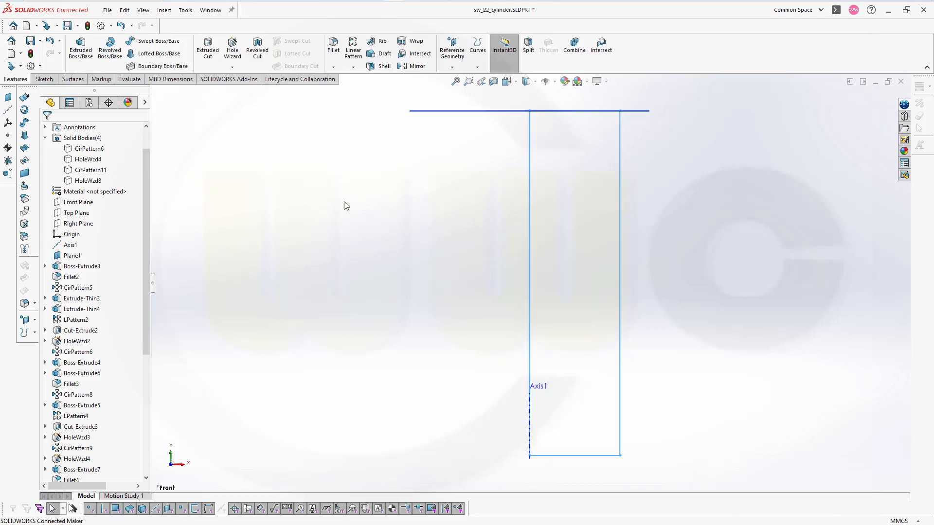
Revolve the rectangle 360 degrees about Axis1 as a separate body, with Merge result off
left_click(110, 48)
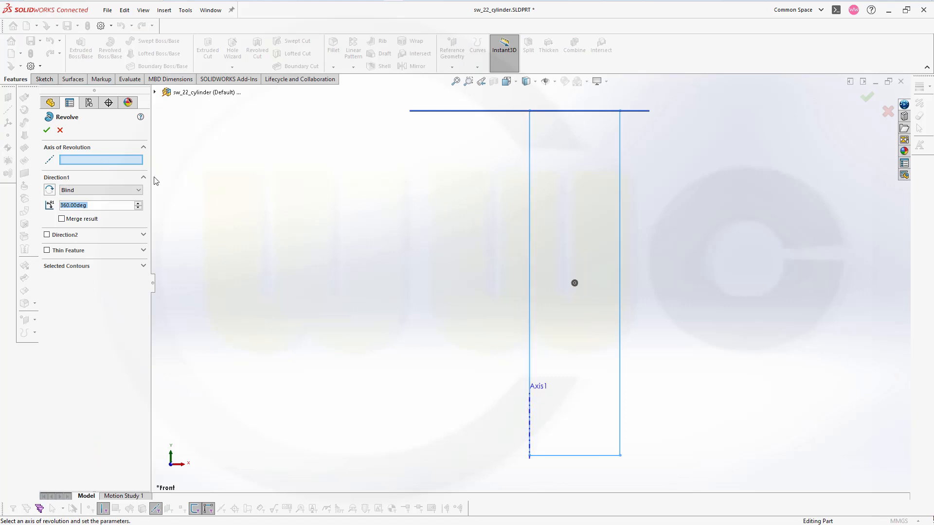
left_click(155, 92)
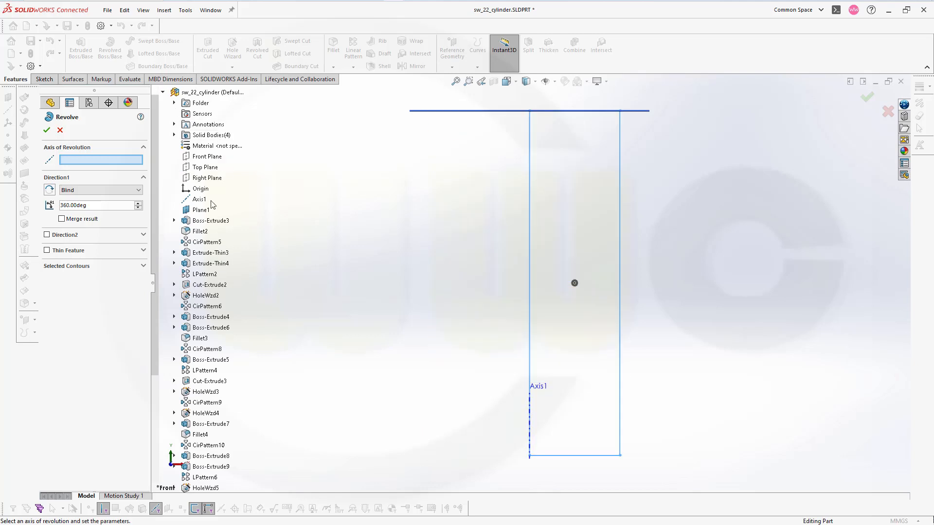
left_click(199, 201)
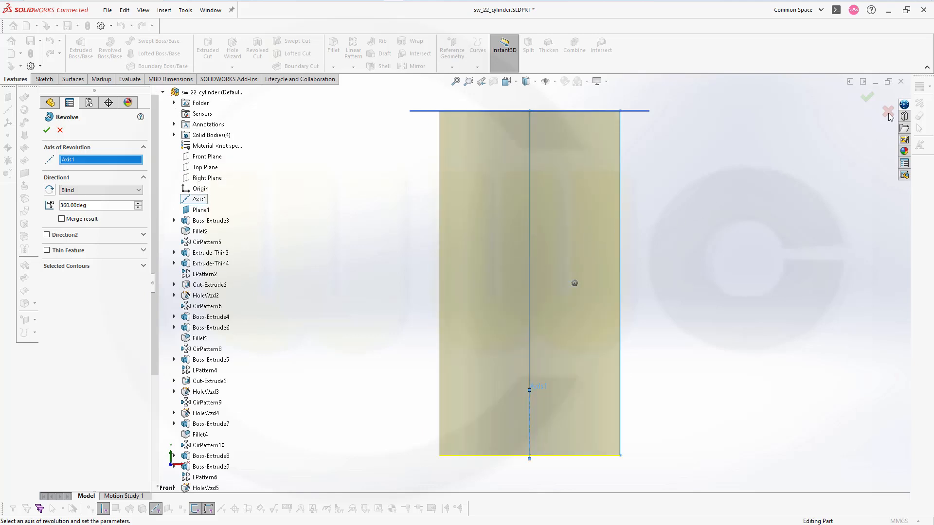
left_click(869, 100)
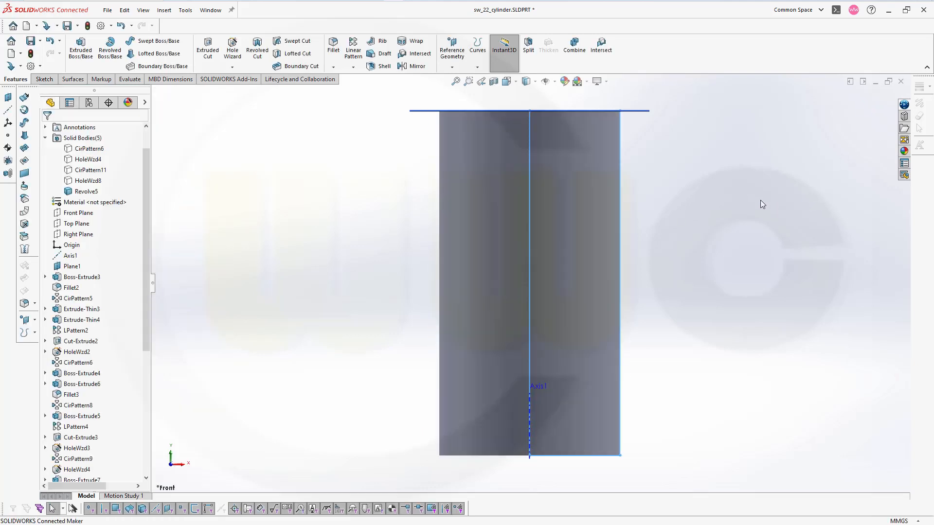
Start a new sketch on the Front Plane and draw a rectangle beside the cylinder, about 109 mm wide and 38 mm high
middle_click_drag(760, 200, 731, 205)
left_click(731, 205)
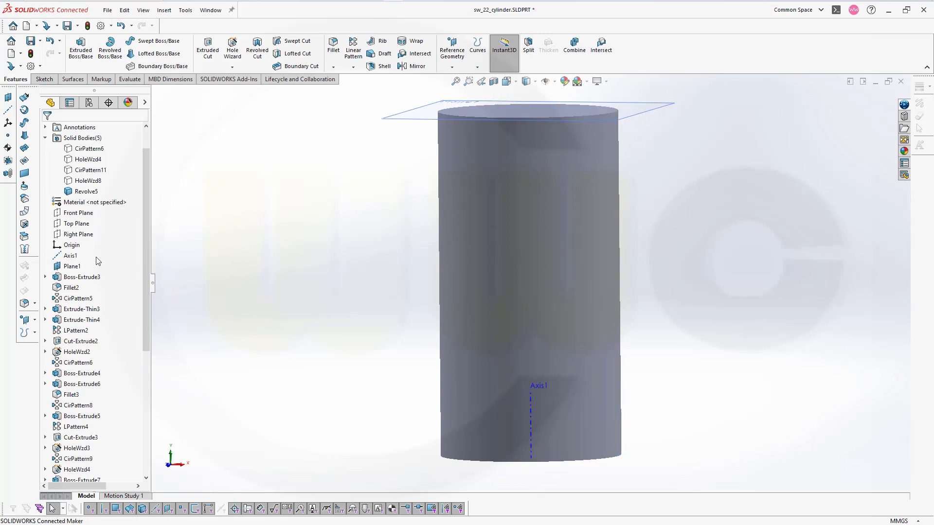
left_click(78, 213)
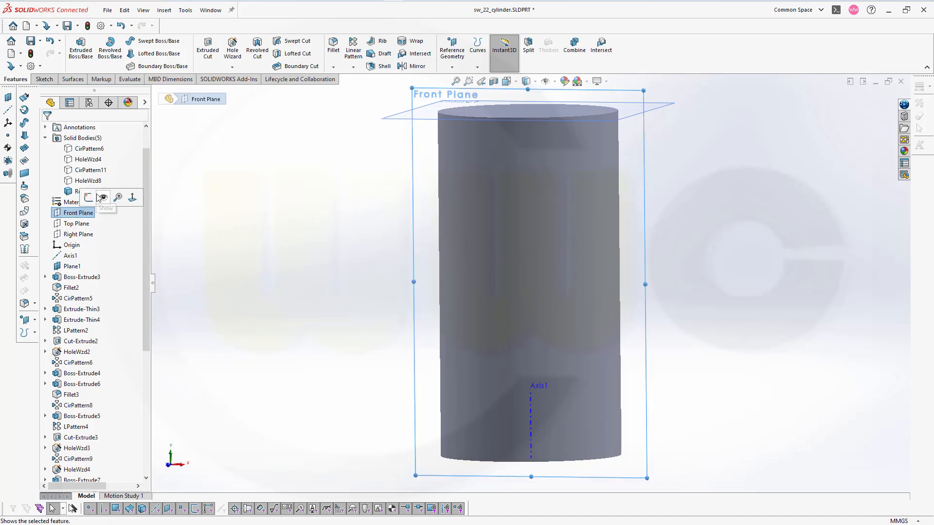
left_click(88, 198)
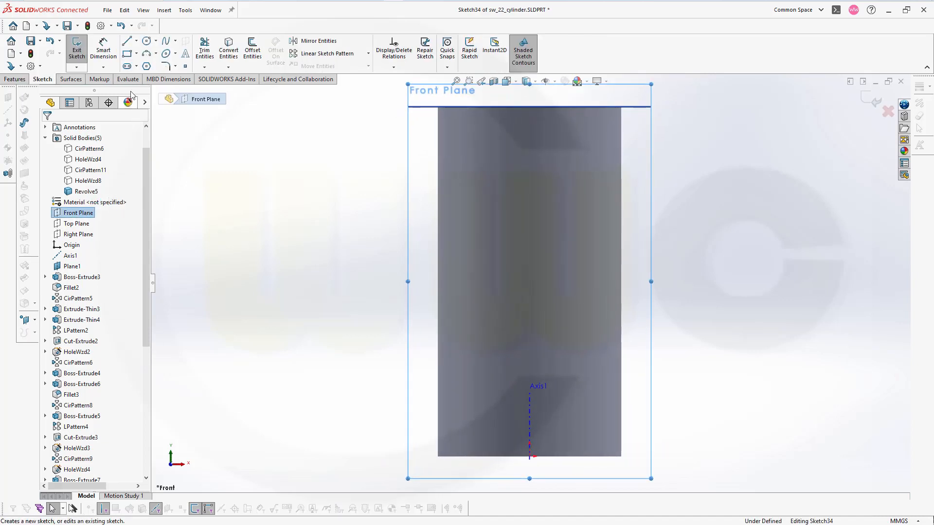
left_click(127, 53)
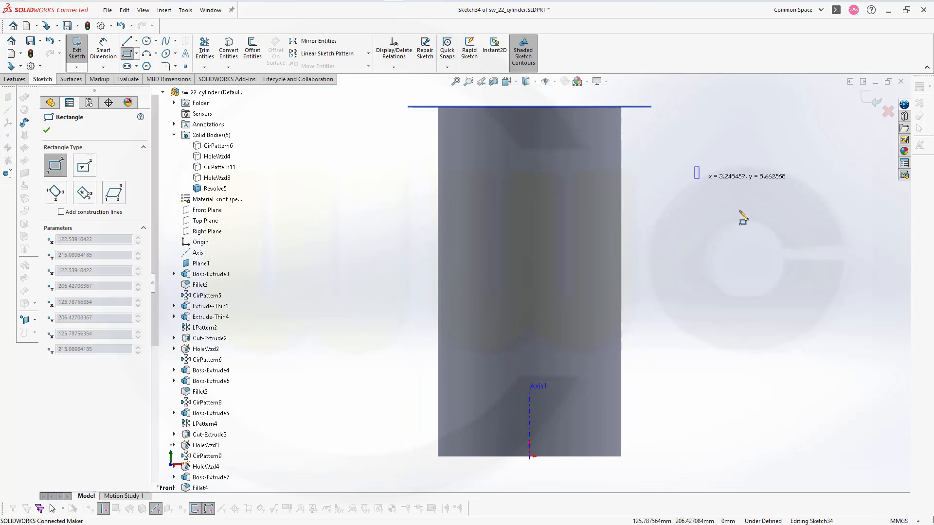
left_click(841, 217)
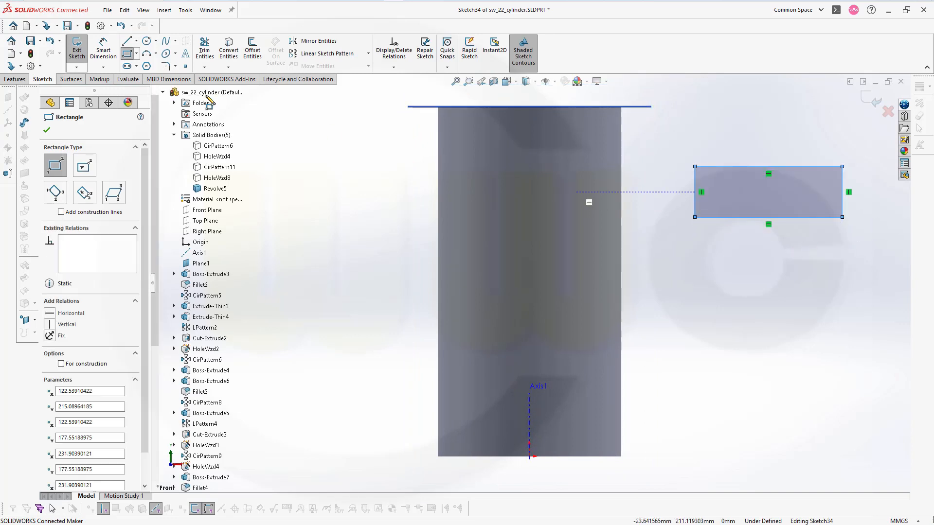
key("Escape")
Dimension the distance between the new rectangle's two vertical sides as 75 mm
left_click(103, 48)
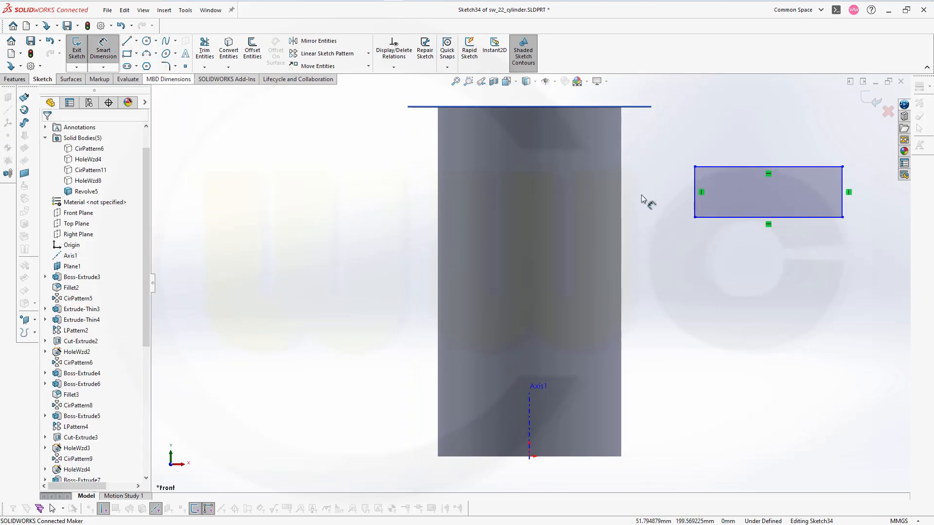
left_click(696, 187)
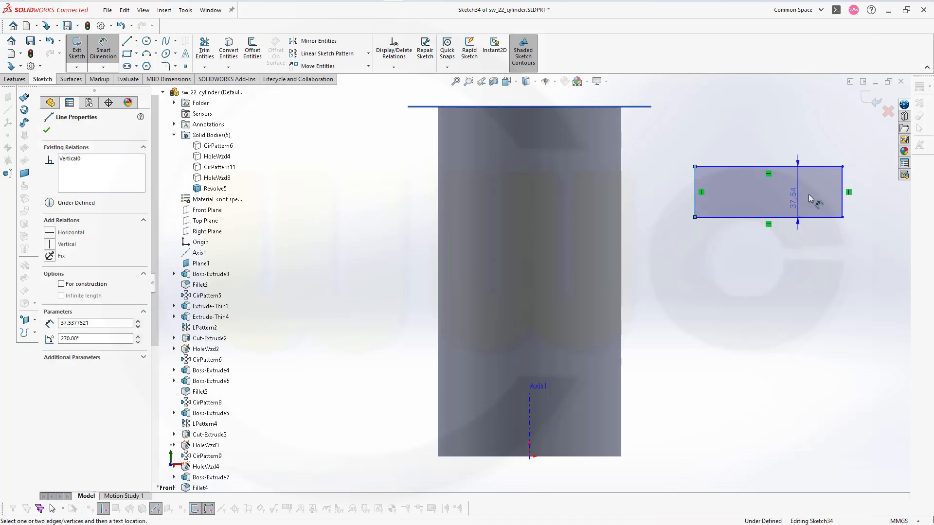
left_click(843, 189)
left_click(771, 256)
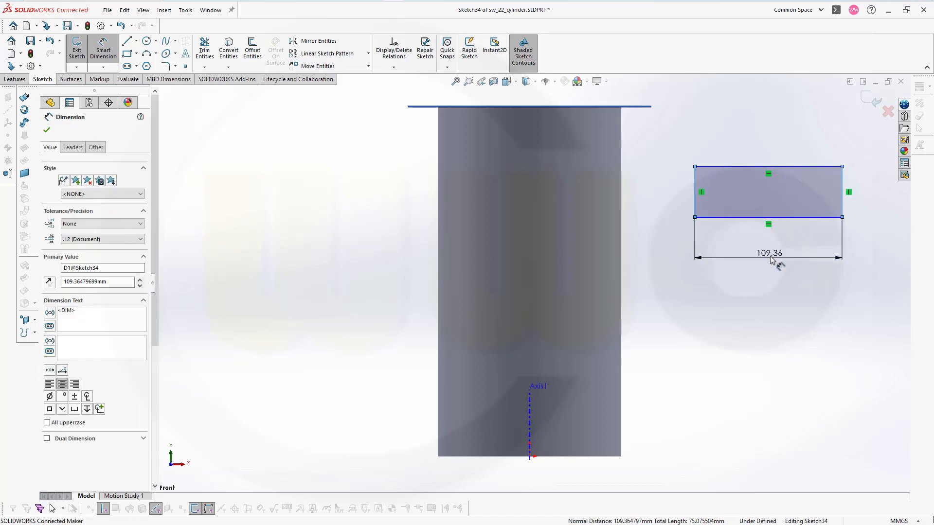
type("75")
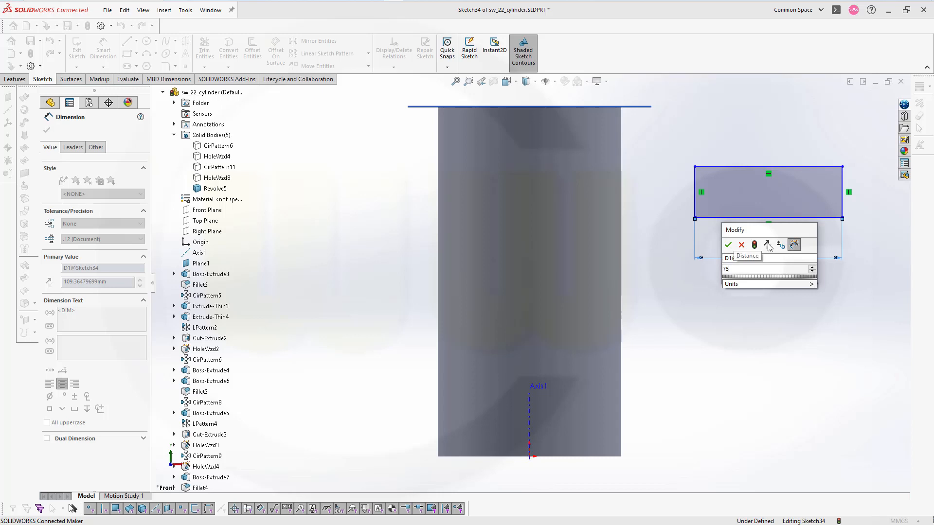
key("Return")
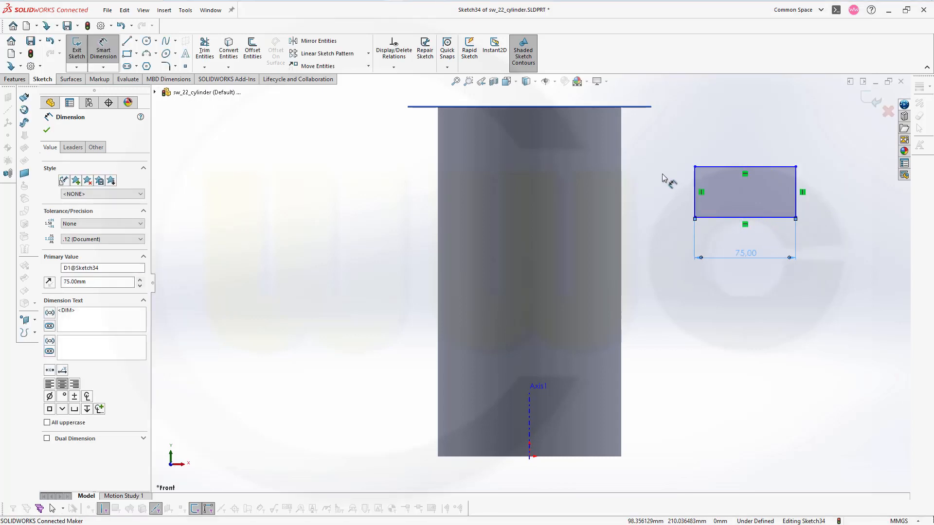
key("Escape")
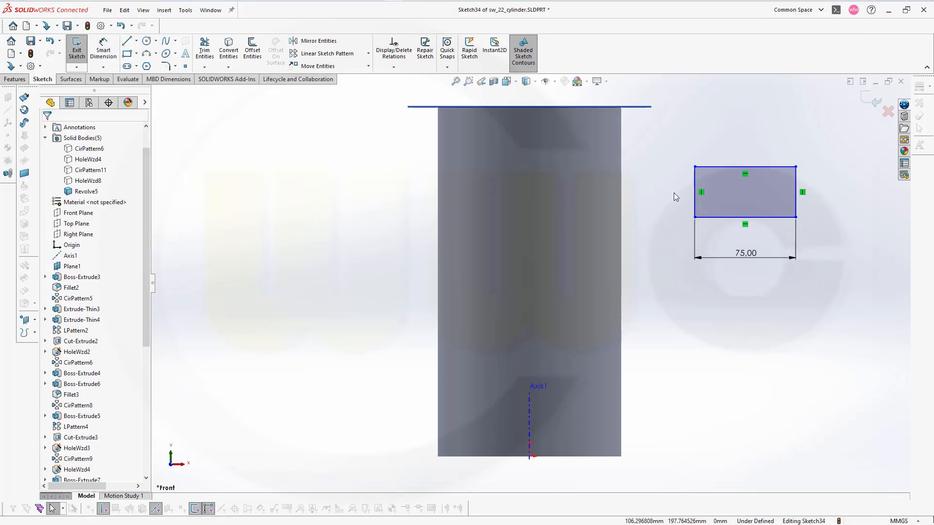
Add a Vertical relation between the origin and the rectangle's lower-left corner
left_click(530, 458)
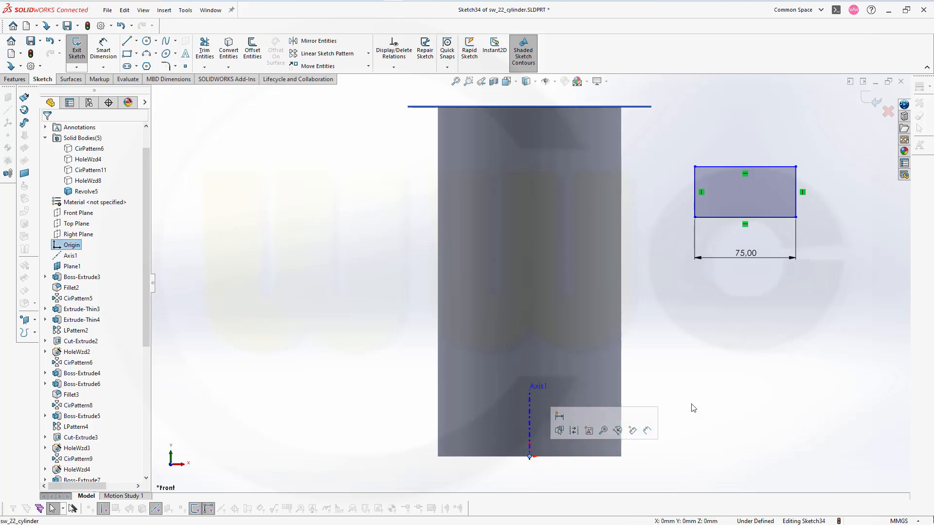
left_click(695, 217, "ctrl")
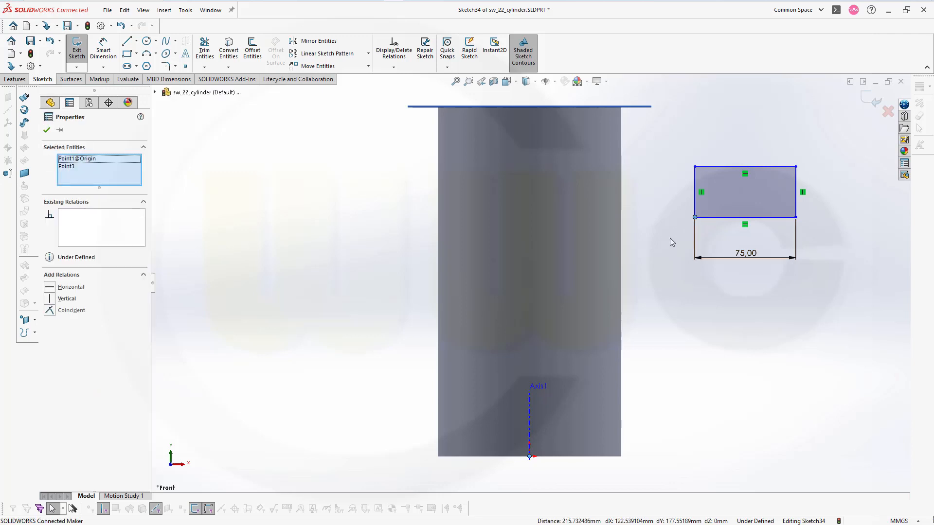
left_click(52, 299)
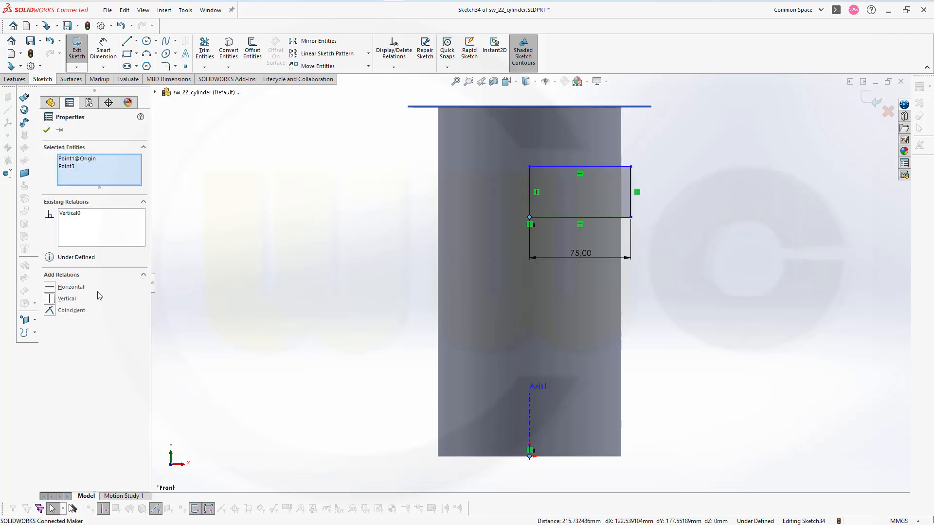
left_click(706, 158)
Make the rectangle's upper edge collinear with Plane1
left_click(609, 167)
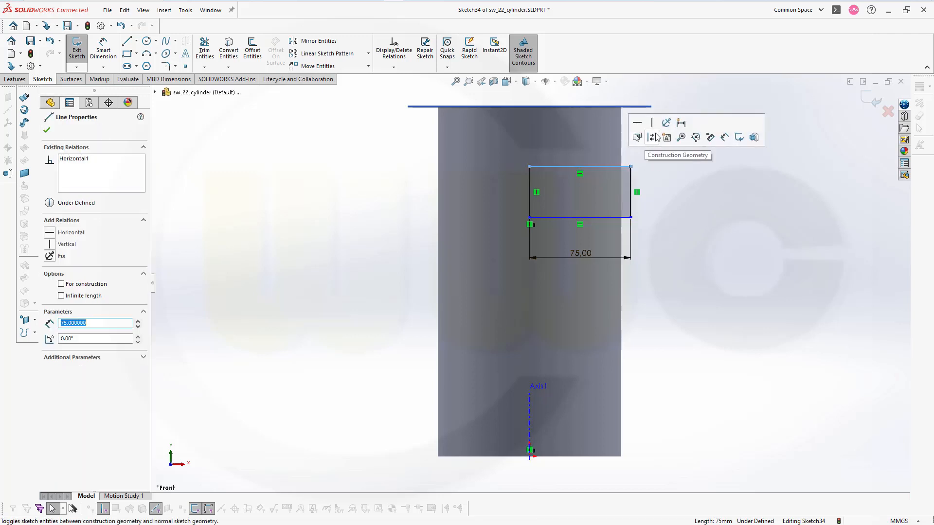
left_click(638, 111, "ctrl")
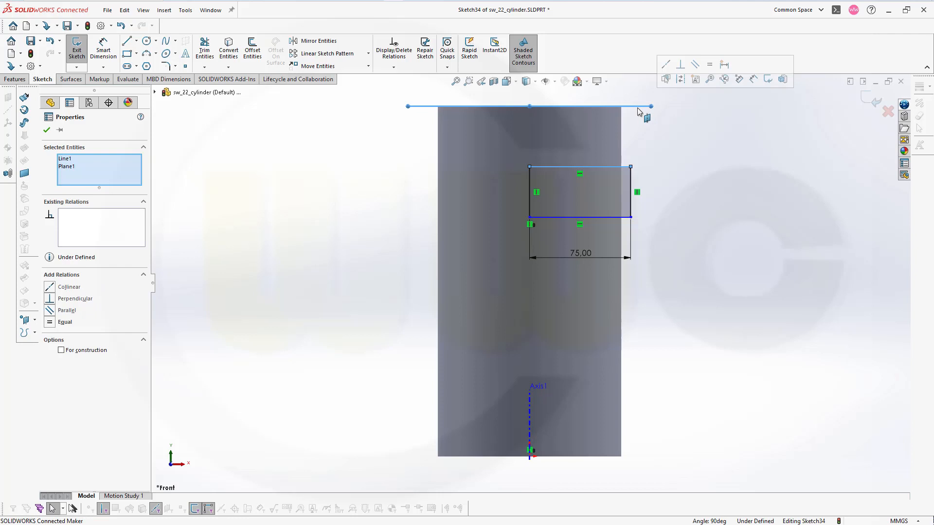
left_click(666, 64)
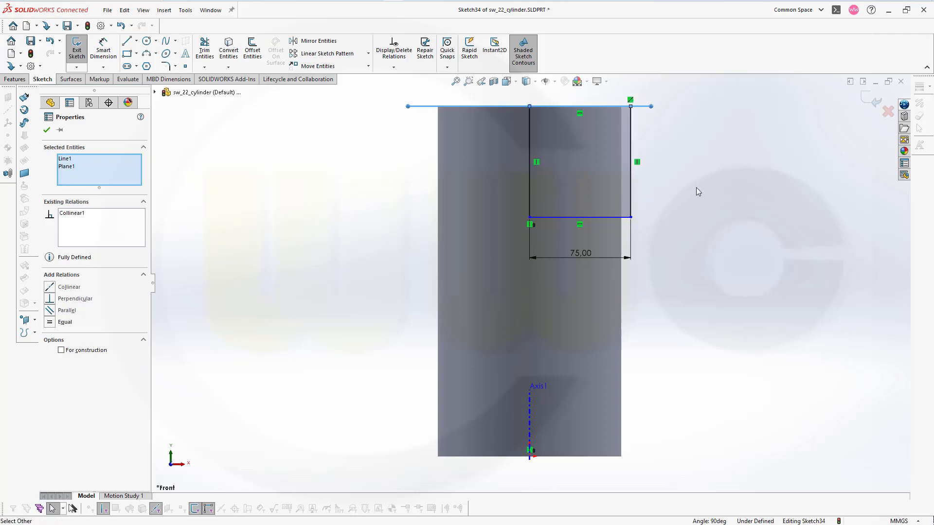
Dimension the height between the rectangle's upper and lower edges as 1.67 mm and finish the sketch
left_click(104, 49)
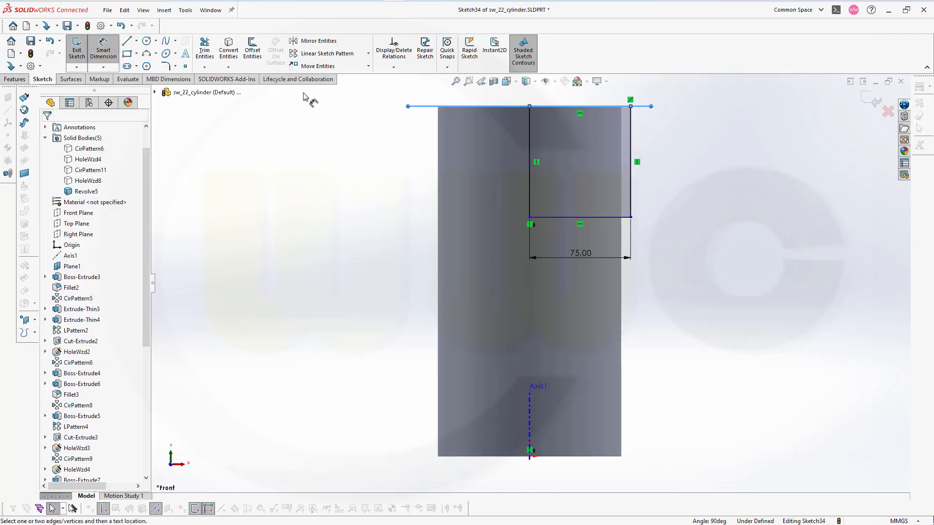
left_click(604, 217)
left_click(630, 106)
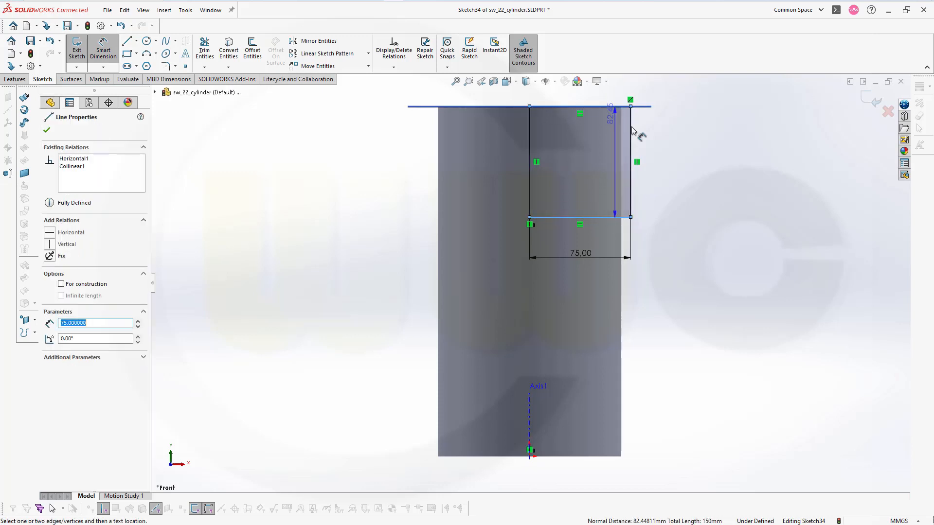
left_click(710, 167)
type("1")
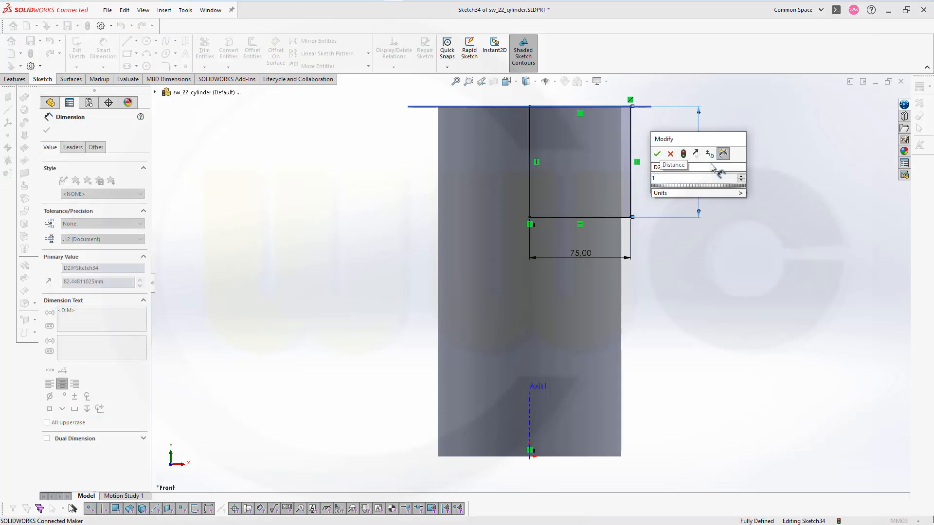
type(",67")
key("Return")
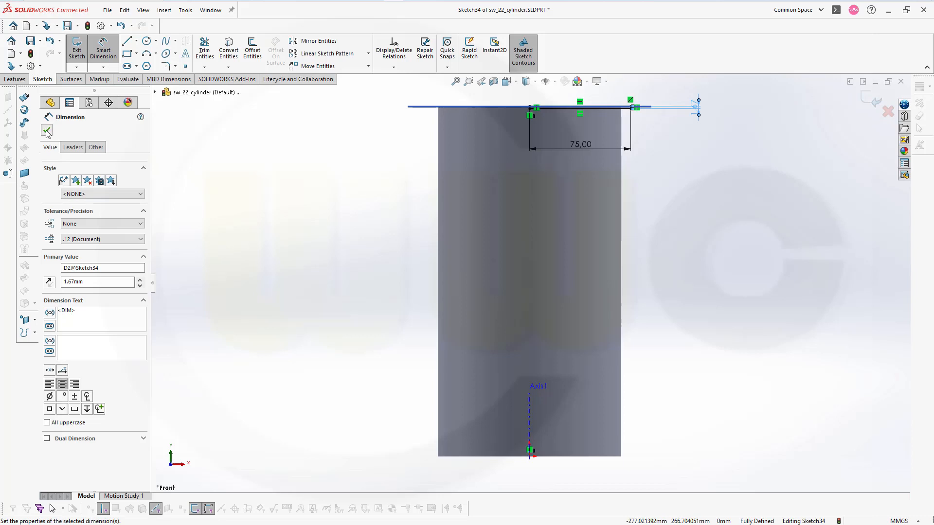
left_click(48, 131)
left_click(875, 103)
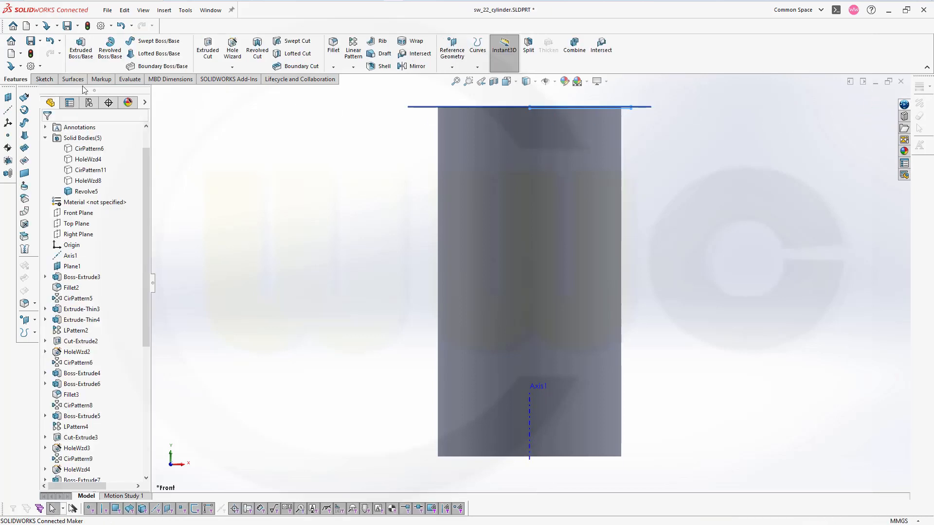
Revolve the thin rectangle 360 degrees about Axis1 with Merge result on
left_click(110, 49)
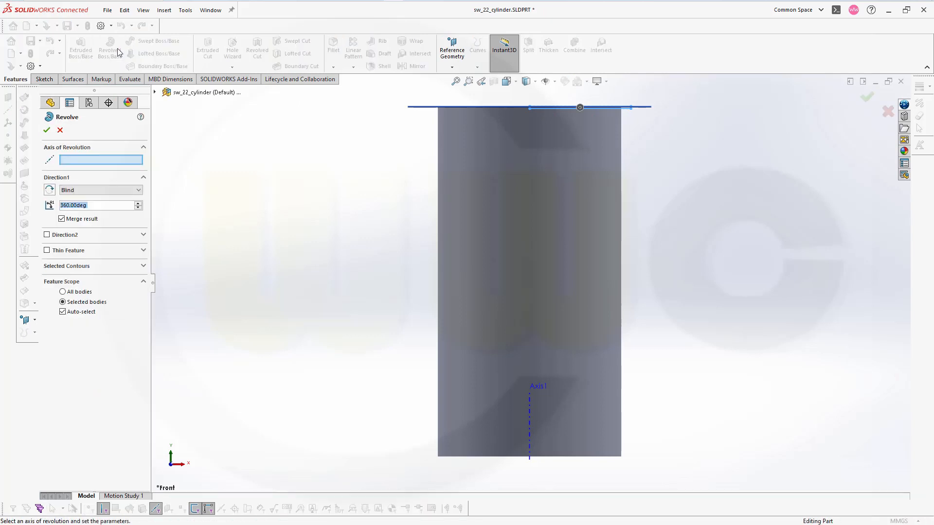
left_click(156, 92)
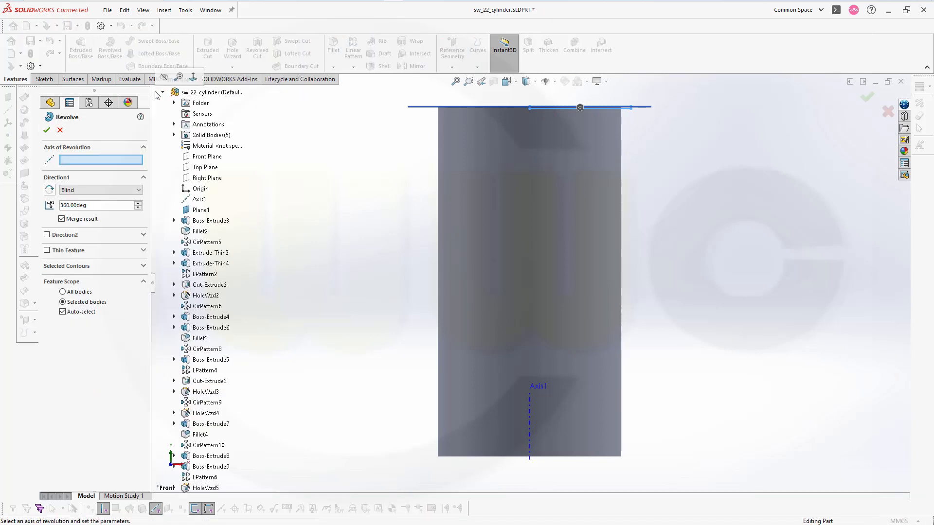
left_click(199, 200)
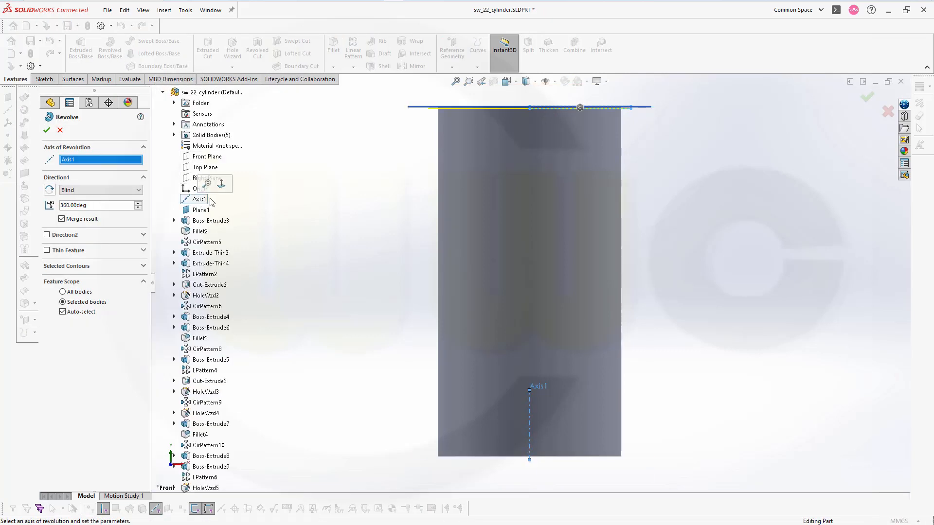
left_click(46, 130)
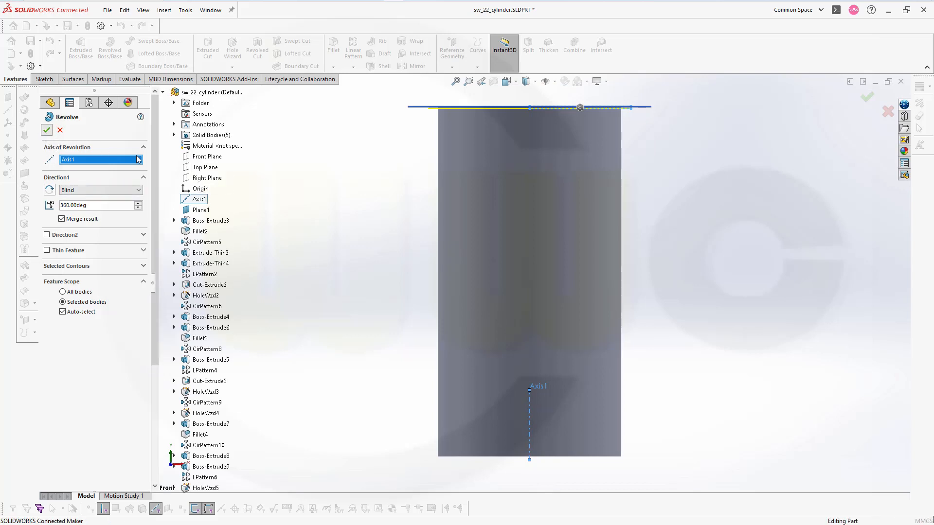
middle_click_drag(717, 188, 709, 200)
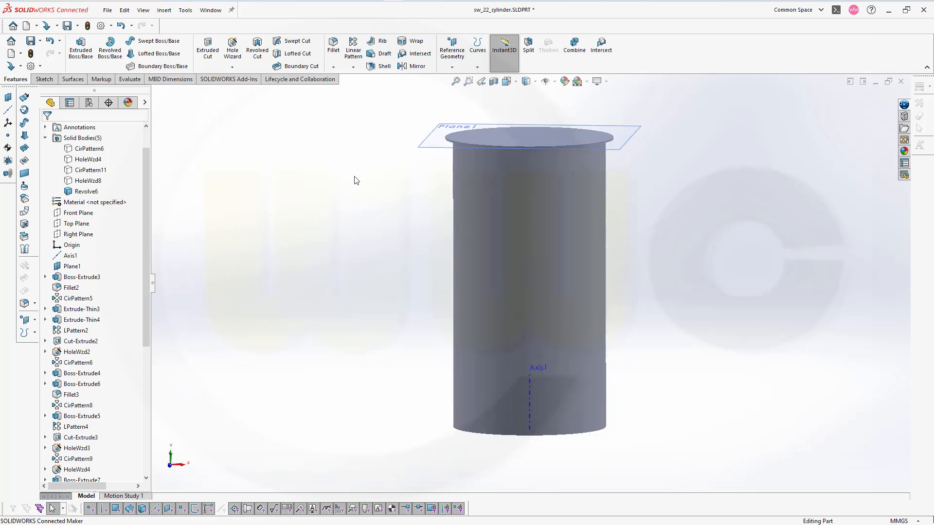
Set up a linear pattern along Axis1 with 6.67 mm spacing and 31 instances
left_click(348, 60)
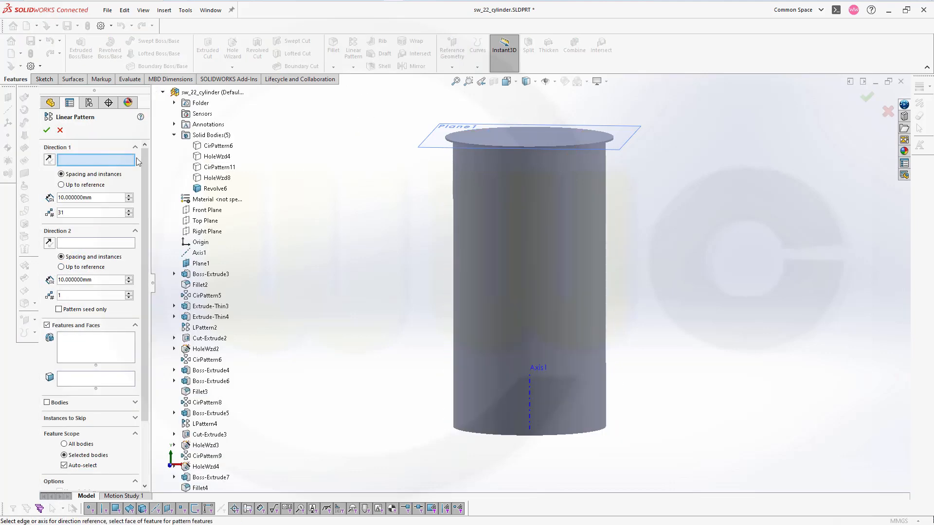
left_click(198, 253)
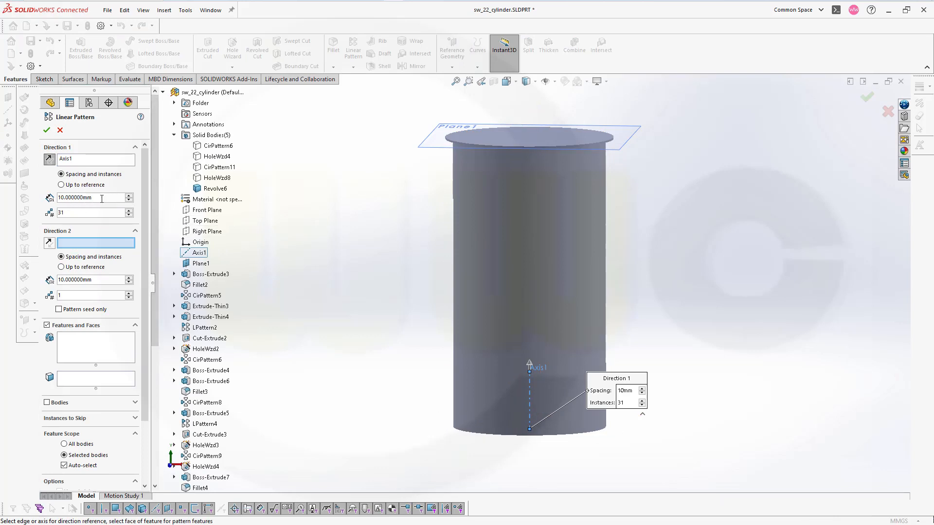
left_click(102, 198)
type("6,6")
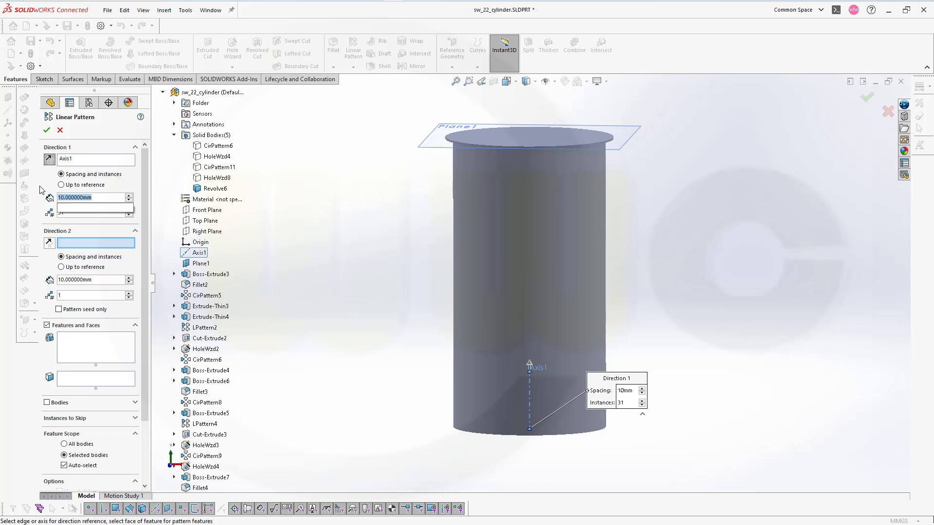
type("7")
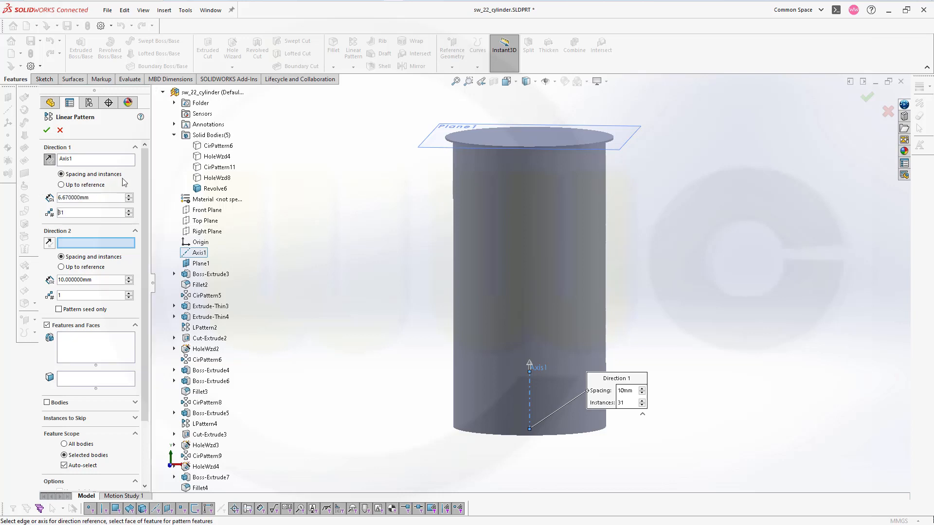
key("Tab")
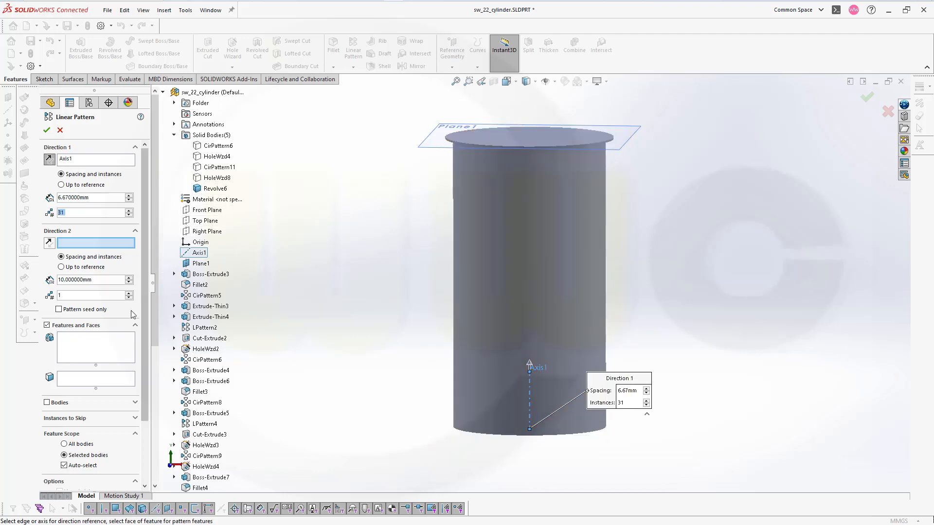
Pattern the thin revolved disc (Revolve6) in the reversed direction, down the cylinder, and save the part
left_click(74, 346)
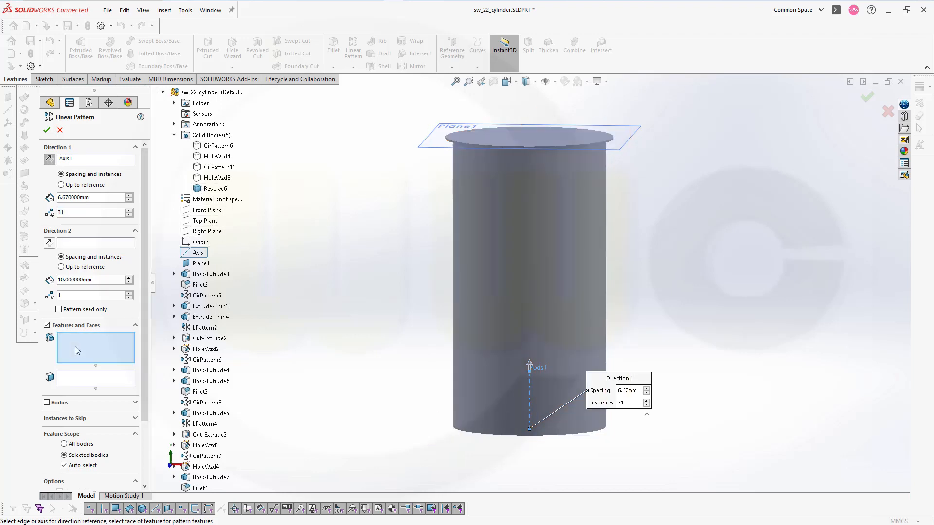
scroll(235, 446, "down", 2)
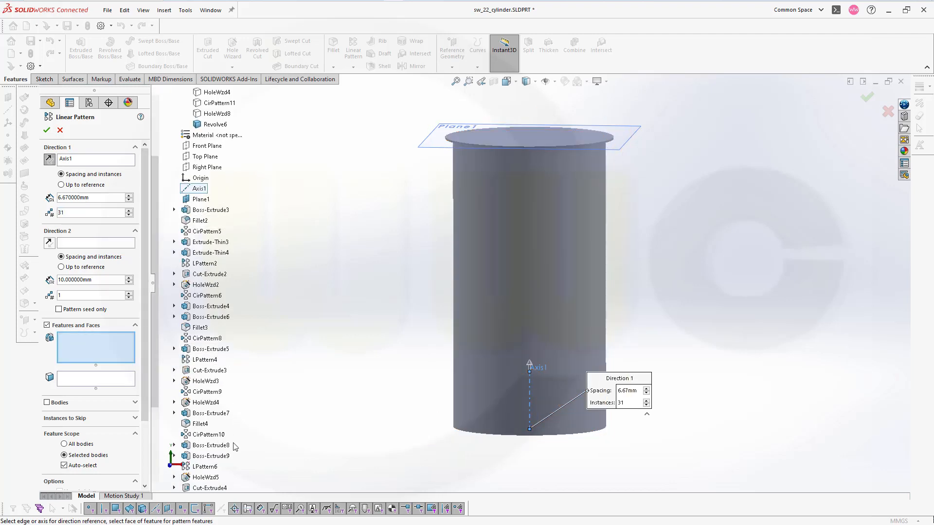
scroll(235, 446, "down", 5)
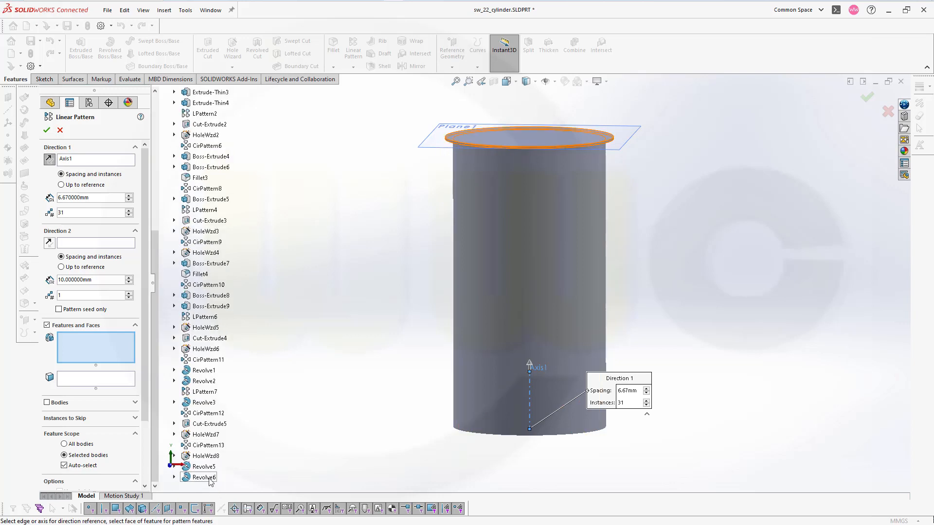
left_click(210, 480)
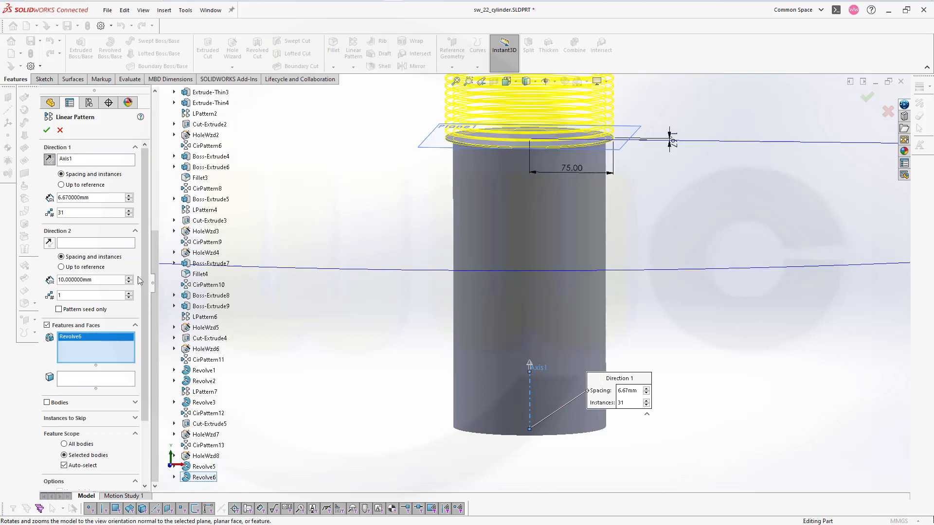
left_click(48, 159)
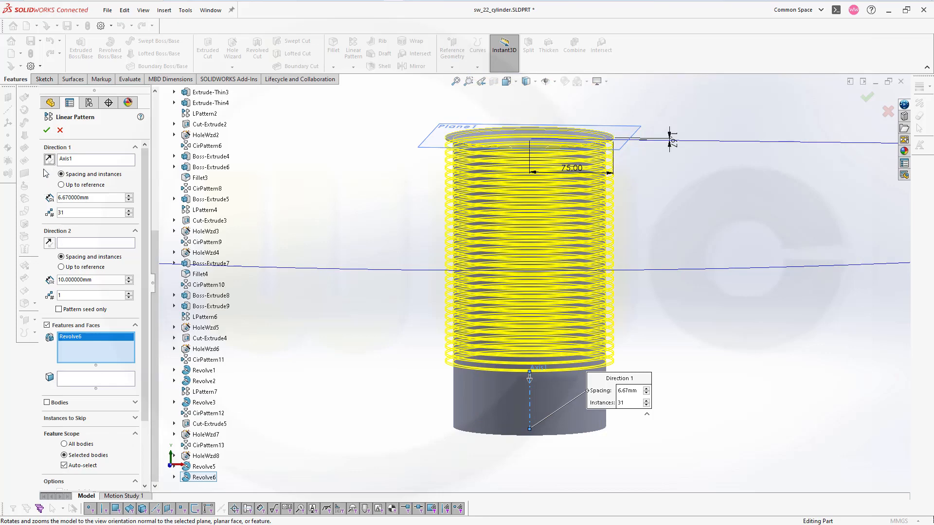
left_click(46, 130)
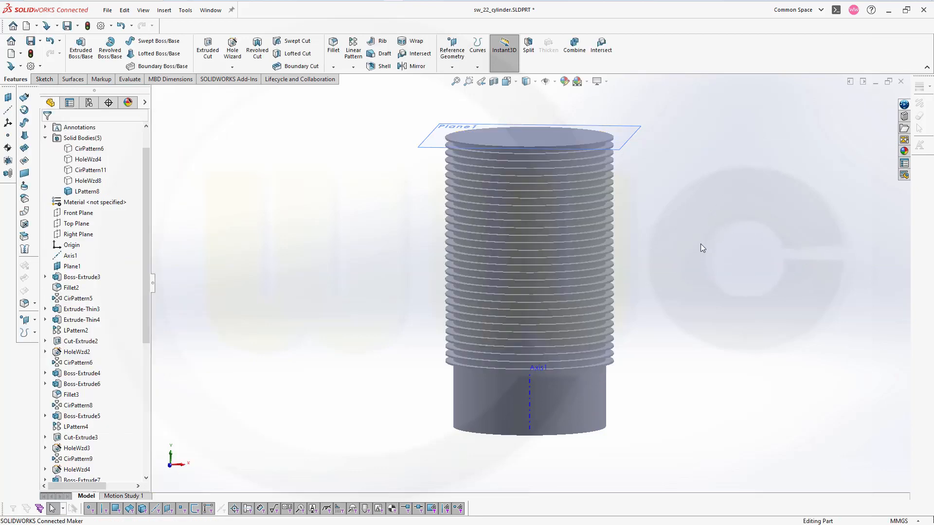
middle_click_drag(700, 244, 719, 234)
key("ctrl+s")
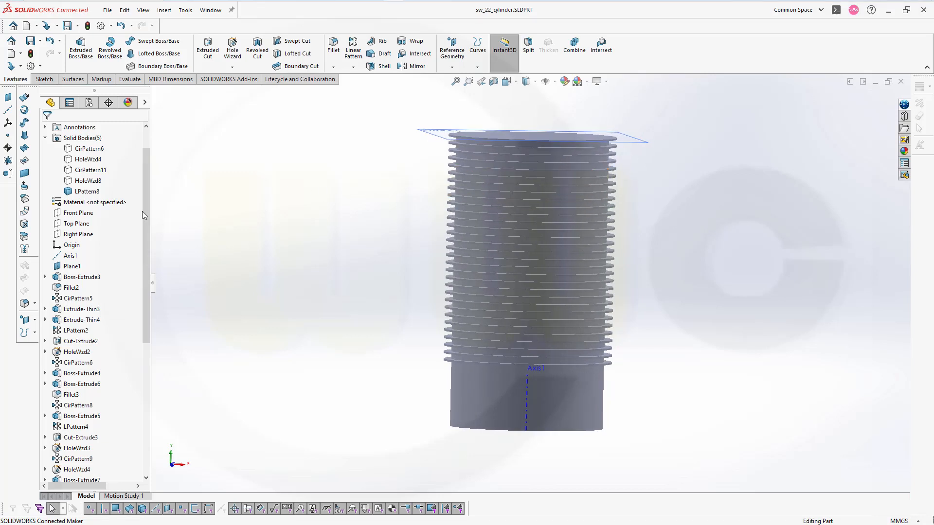
Start a new sketch on the Front Plane and draw a rectangle beside the finned cylinder, about 42 mm wide and 105 mm high
left_click(78, 213)
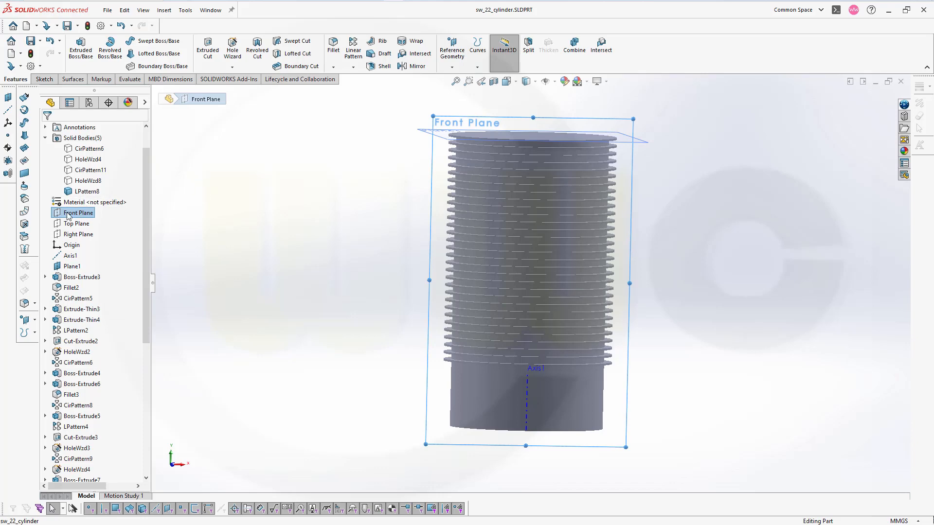
left_click(59, 214)
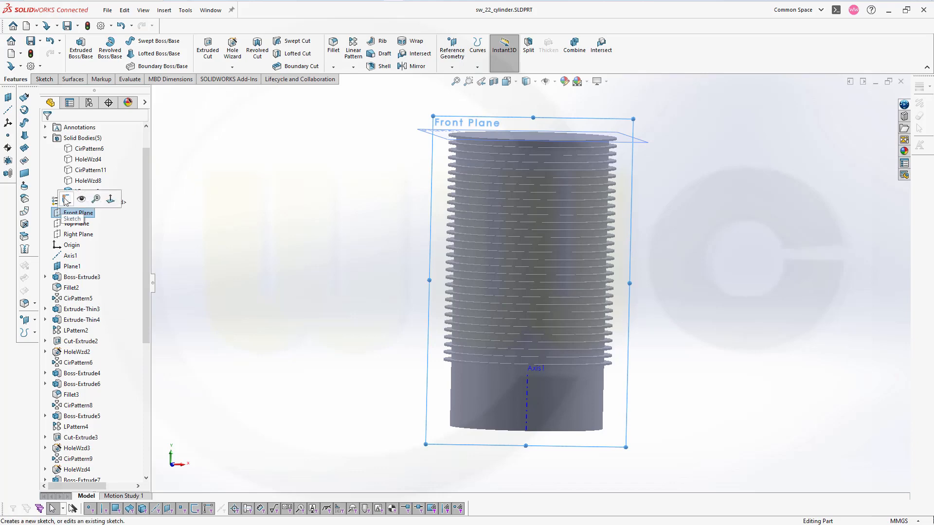
left_click(65, 199)
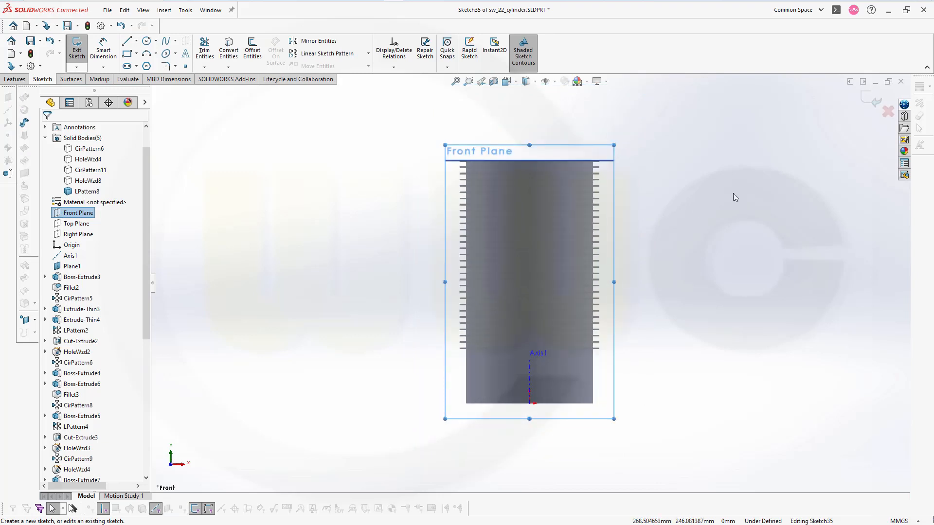
left_click(126, 54)
left_click(658, 181)
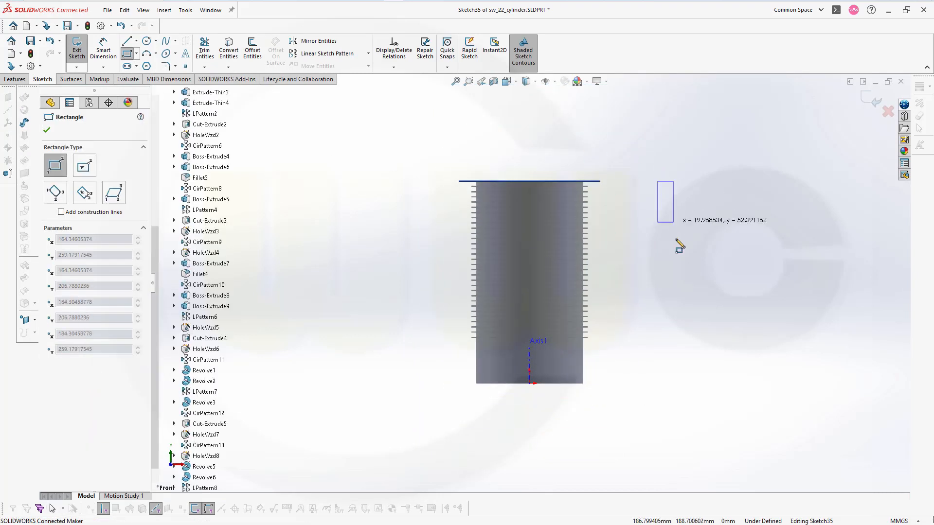
left_click(690, 263)
key("Escape")
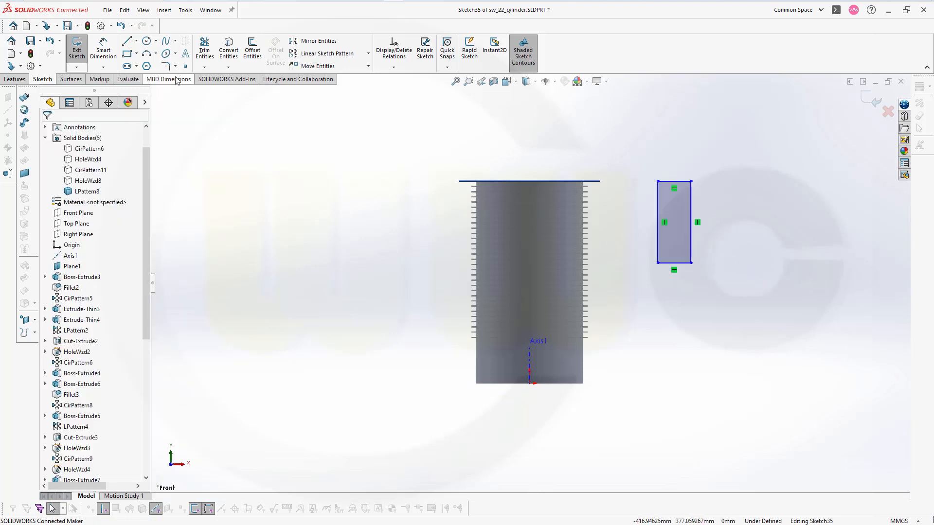
Dimension the rectangle's width between its two vertical lines and set it to 7 mm
left_click(166, 67)
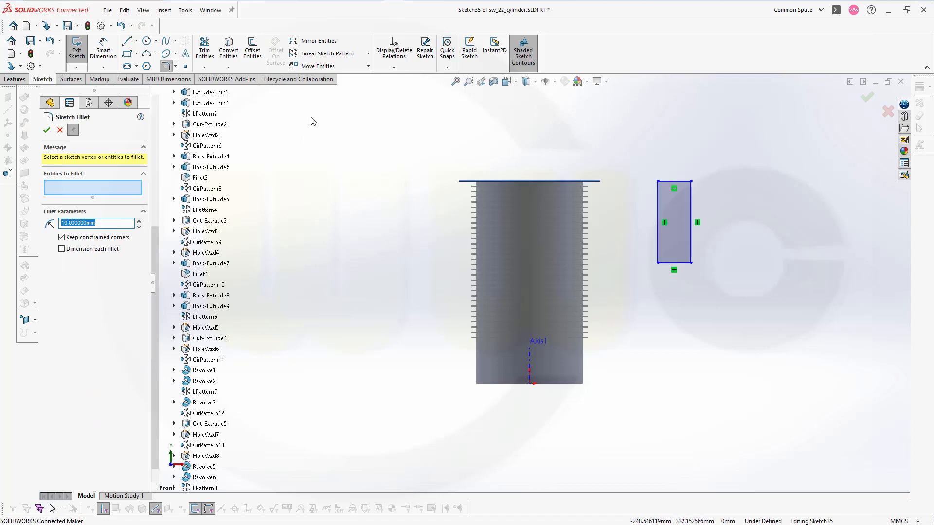
left_click(103, 48)
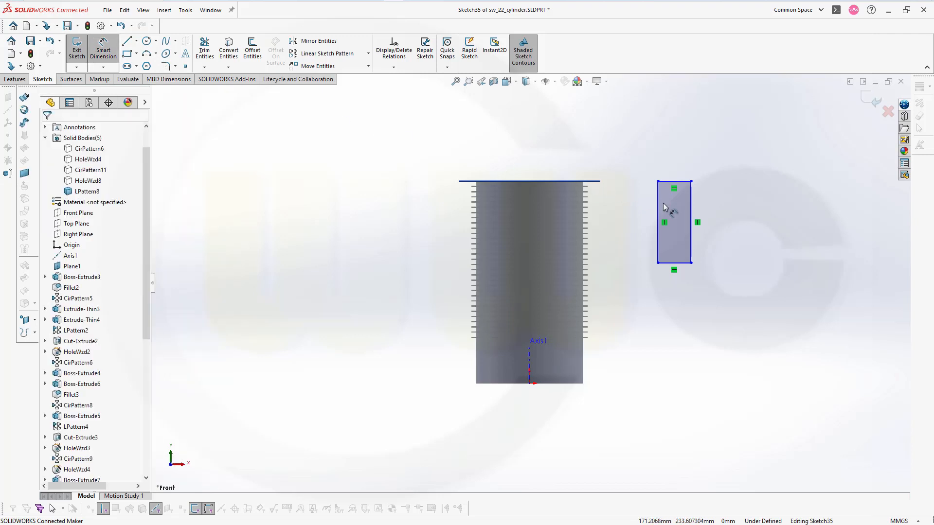
left_click(659, 207)
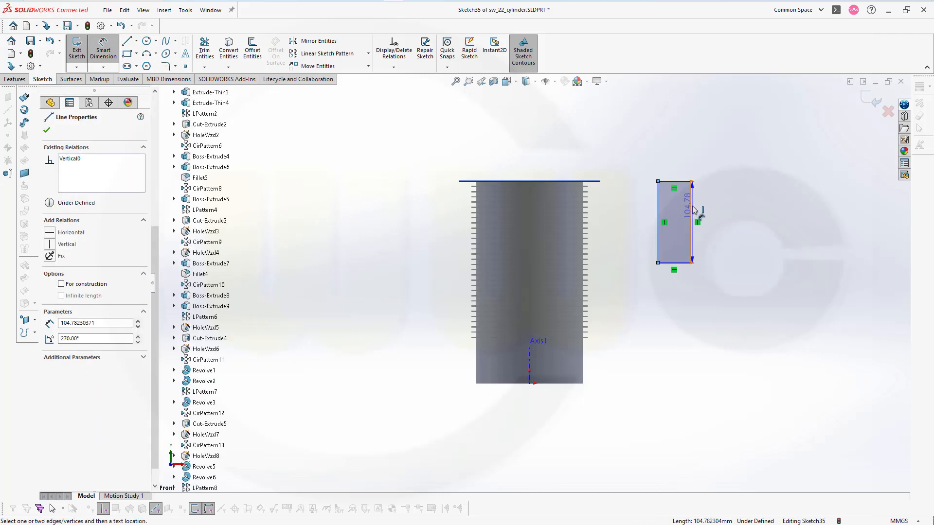
left_click(691, 205)
left_click(677, 161)
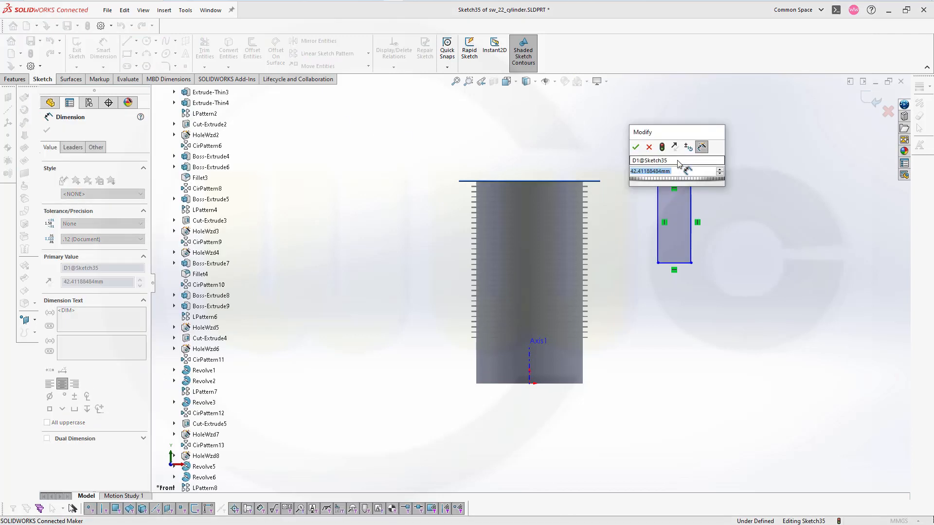
type("7")
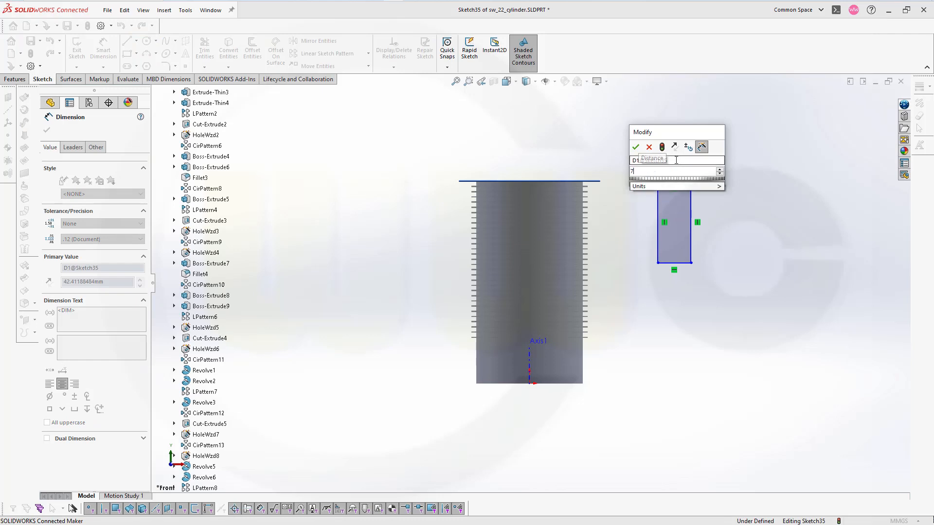
key("Return")
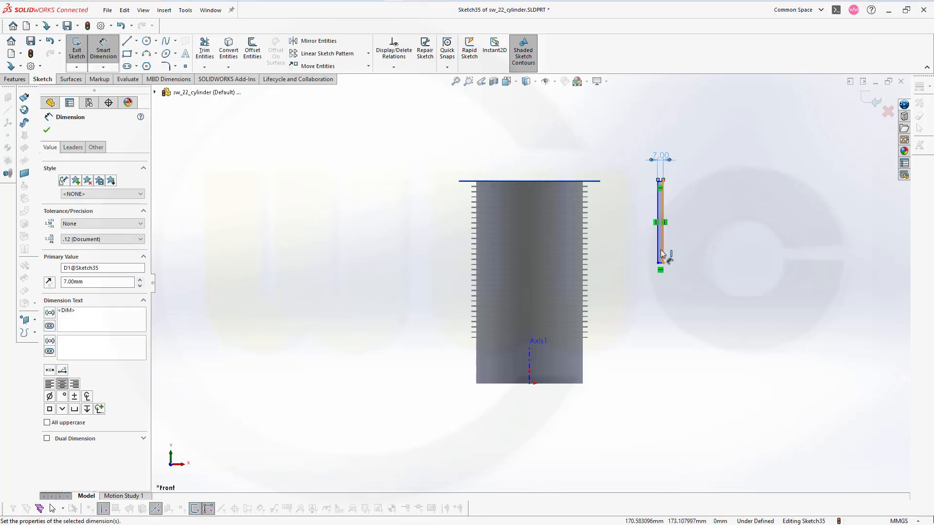
key("Escape")
scroll(633, 252, "up", 2)
scroll(635, 251, "down", 3)
scroll(518, 273, "down", 2)
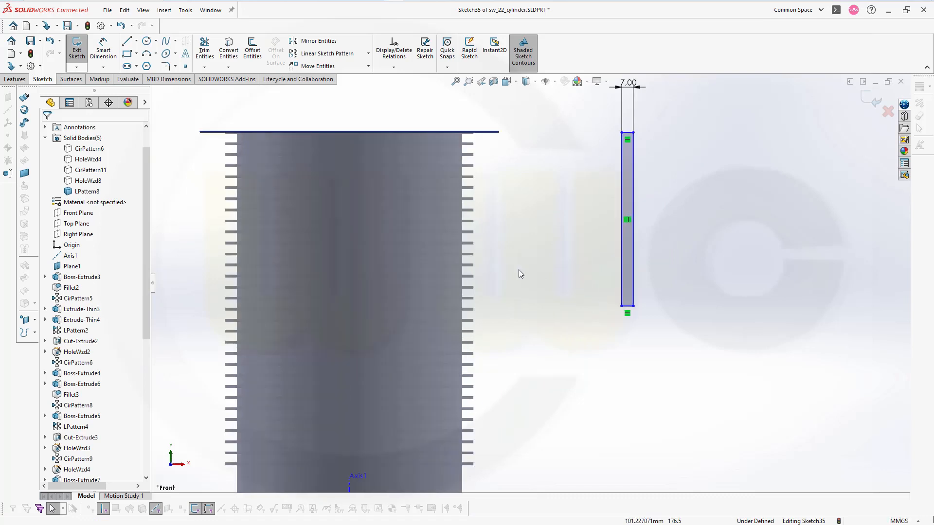
scroll(562, 270, "down", 1)
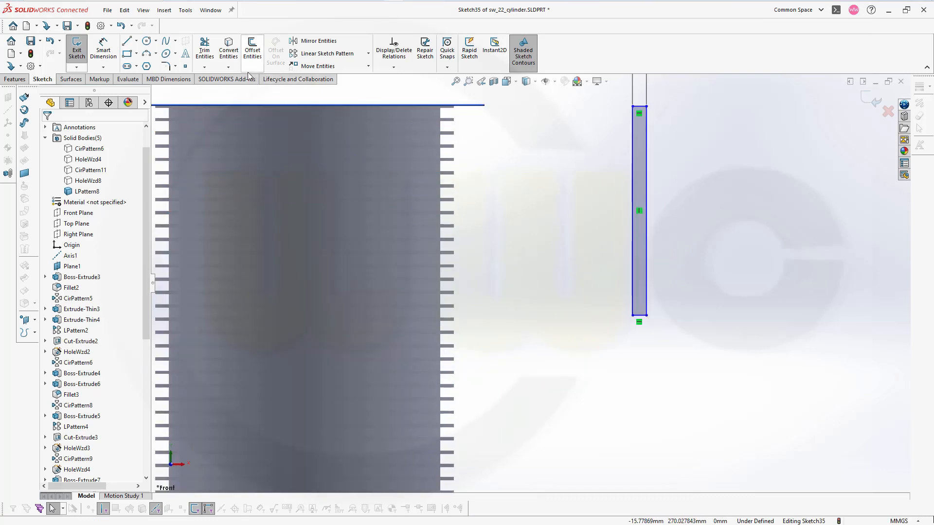
left_click(165, 66)
scroll(660, 336, "down", 2)
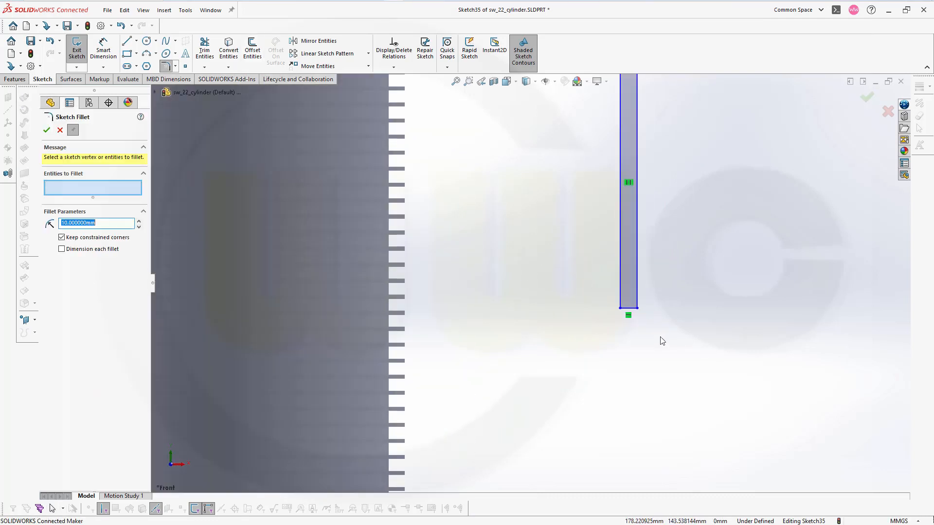
scroll(613, 308, "down", 1)
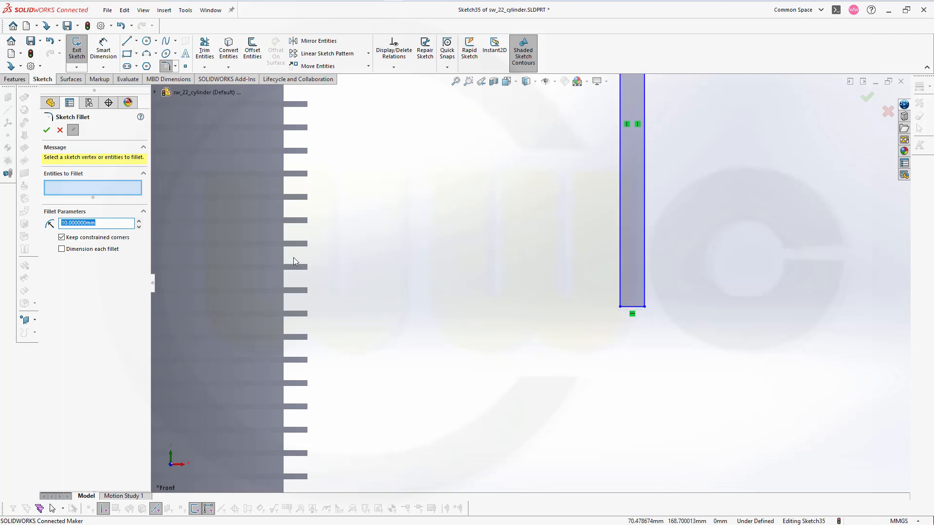
type("76")
left_click(634, 309)
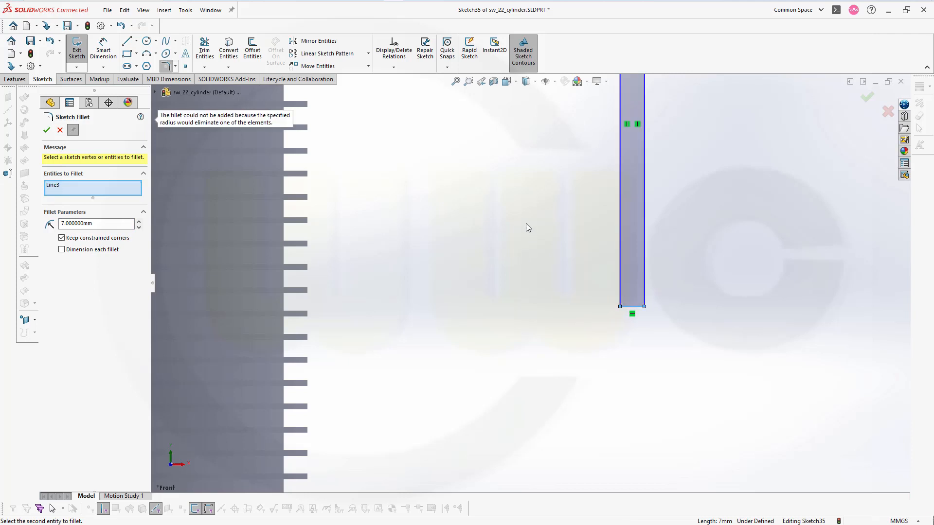
Draw a circle of about 8.7 mm radius through the rectangle's lower right corner and make its centre coincident with the lower left corner
left_click(151, 45)
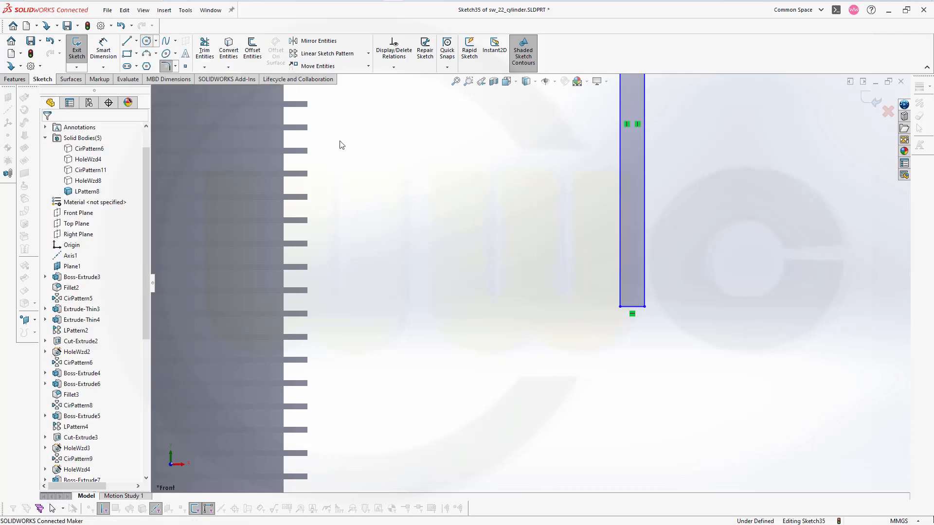
left_click(620, 288)
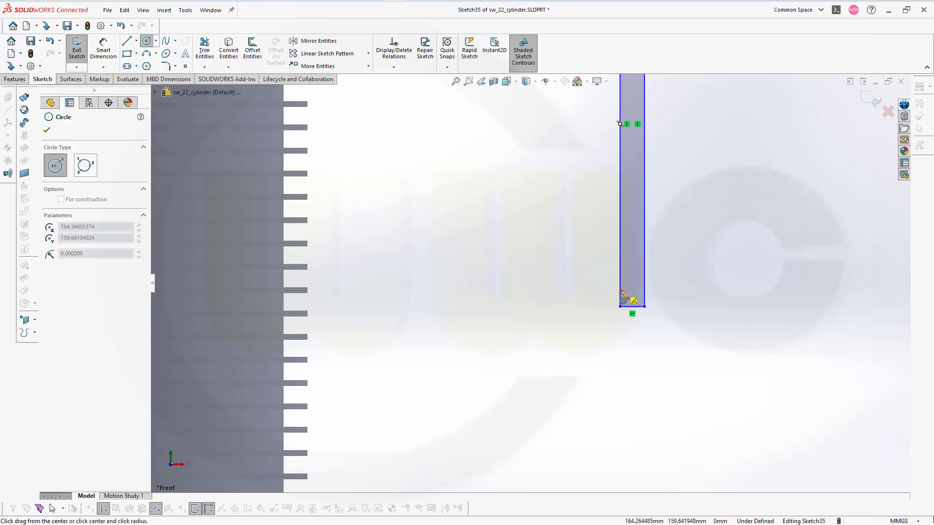
left_click(649, 319)
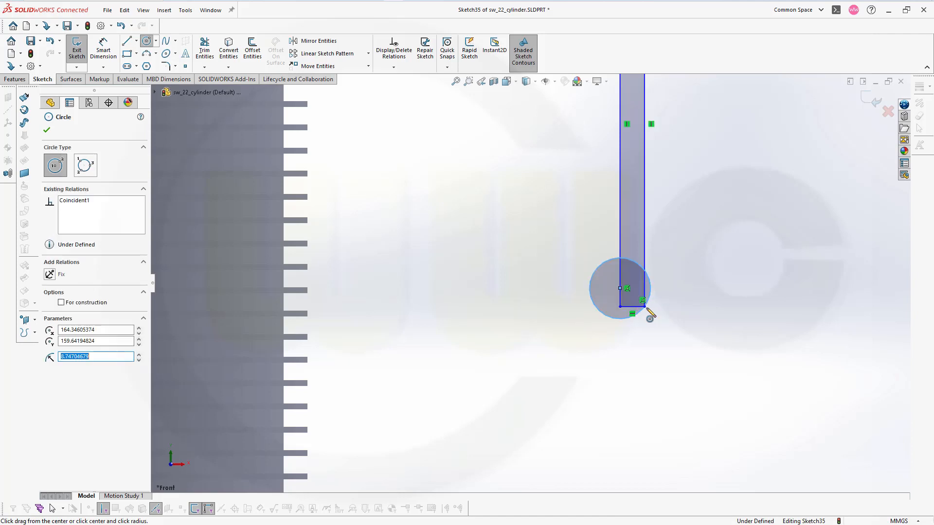
key("Escape")
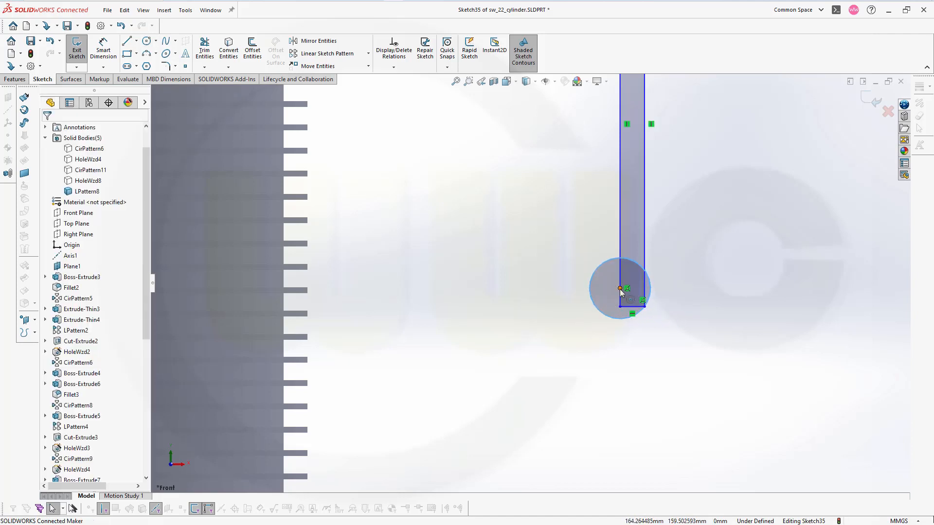
left_click(620, 307)
left_click(619, 310, "ctrl")
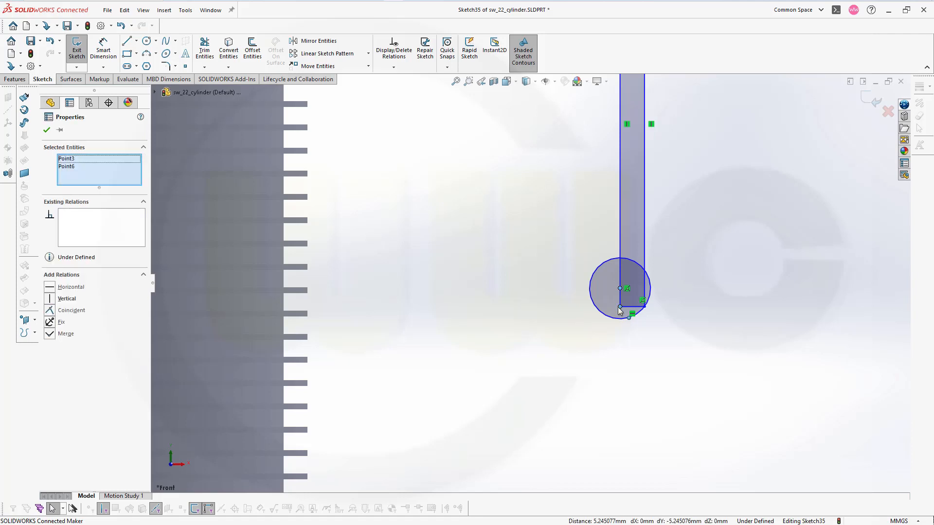
left_click(678, 266)
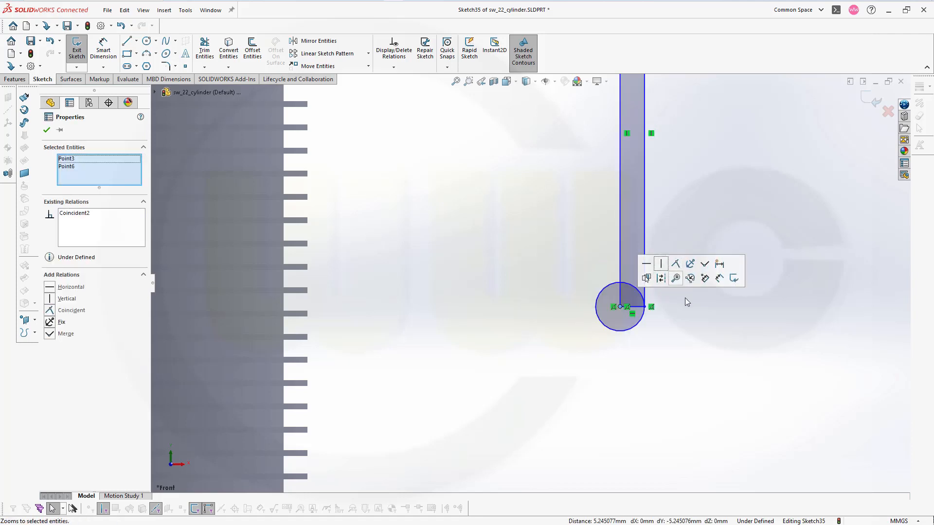
Extend the rectangle's left vertical line downward to meet the circle
scroll(708, 319, "up", 1)
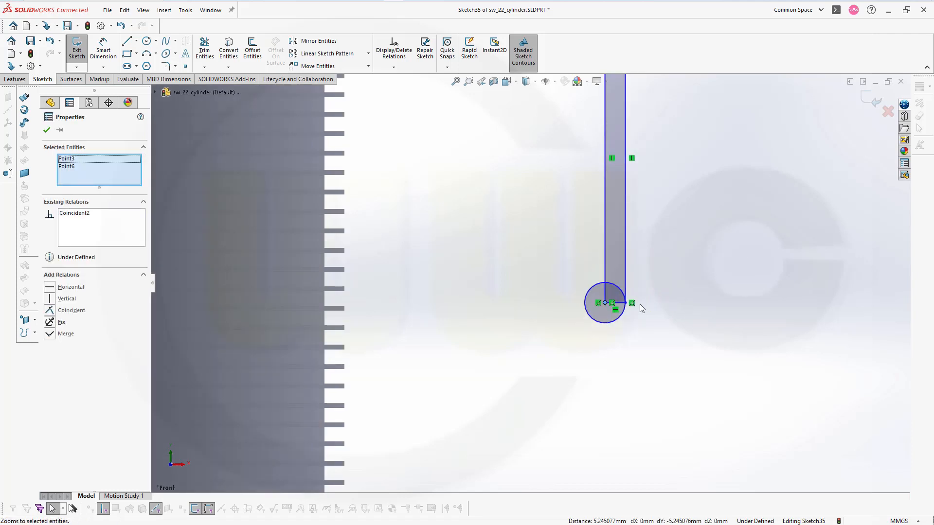
scroll(623, 315, "down", 3)
scroll(496, 237, "down", 1)
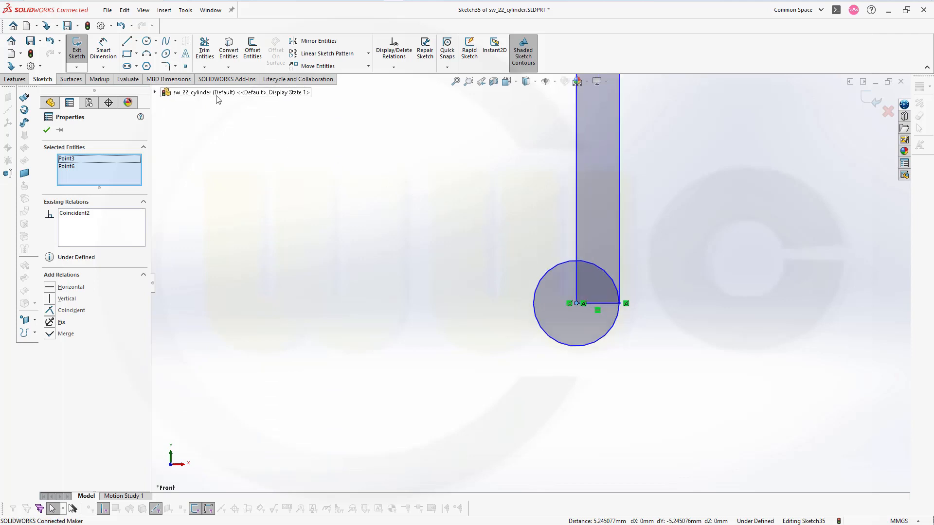
left_click(205, 68)
left_click(217, 91)
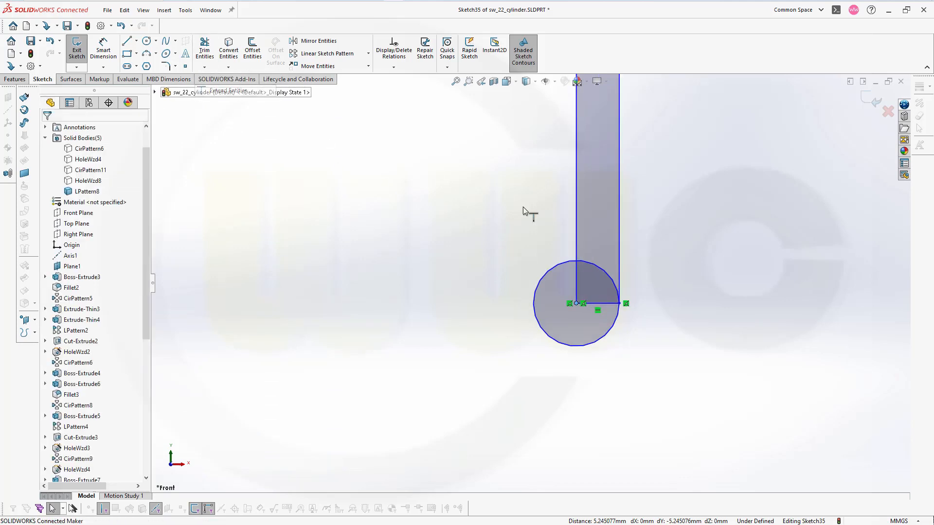
left_click(578, 246)
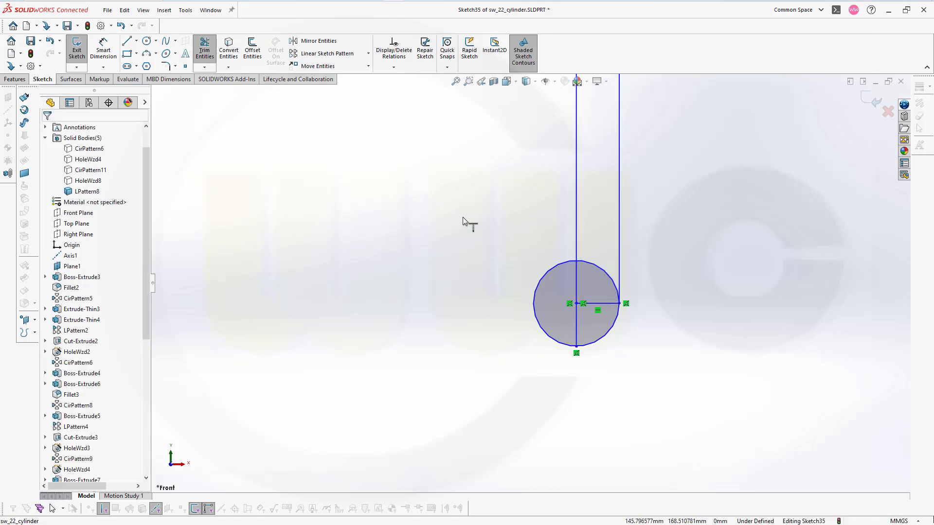
key("Escape")
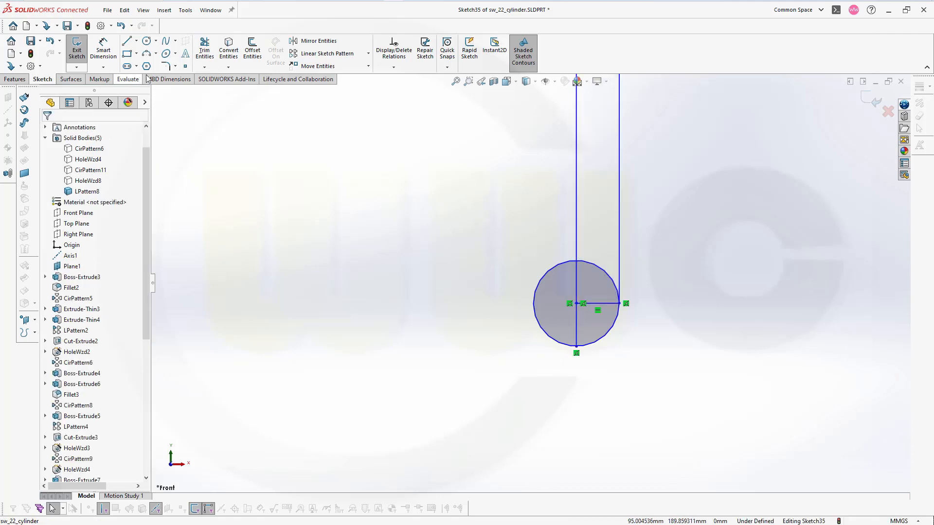
Trim the circle to its lower right quarter arc and remove the rectangle's bottom line to give the profile a rounded end
left_click(205, 49)
left_click_drag(553, 246, 552, 270)
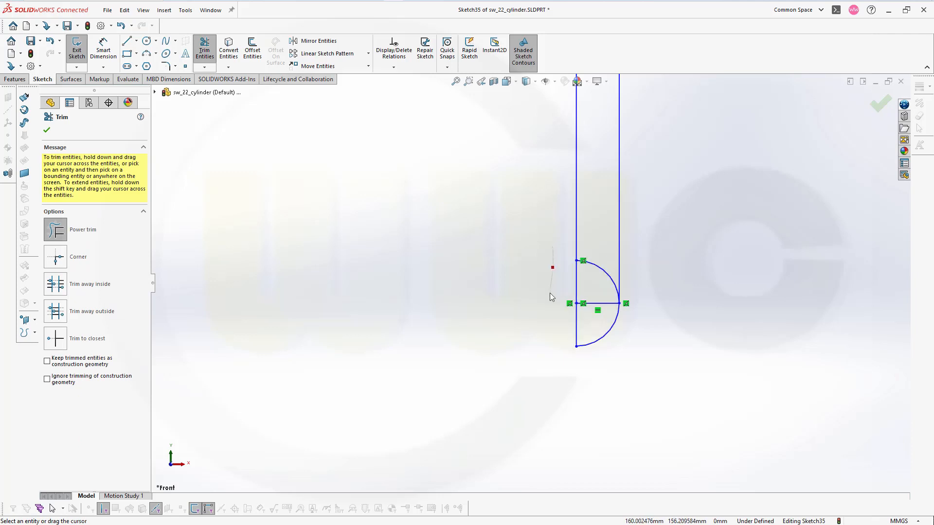
mouse_move(594, 316)
left_mouse_down()
mouse_move(605, 295)
mouse_move(606, 249)
left_mouse_up()
Dimension the profile's overall height from its top line to the lower end of the arc and set it to 47 mm
scroll(637, 201, "up", 1)
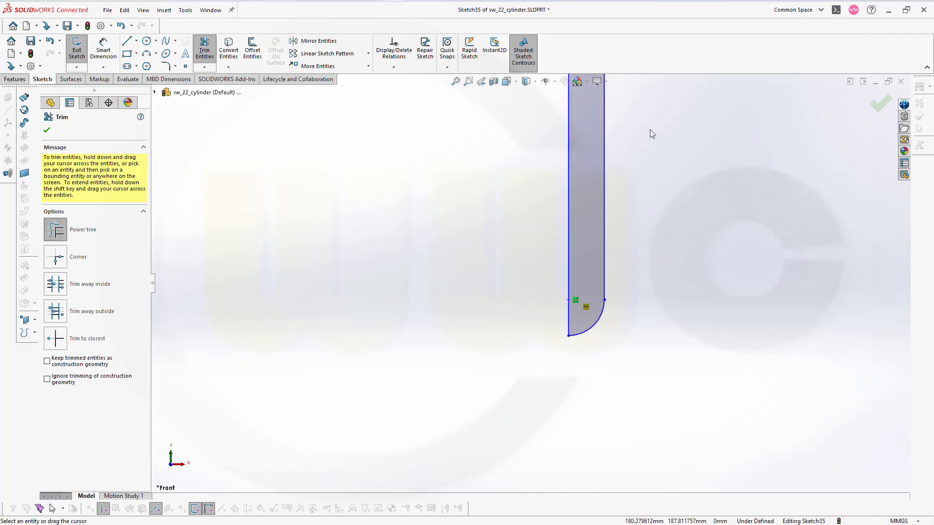
scroll(632, 161, "up", 3)
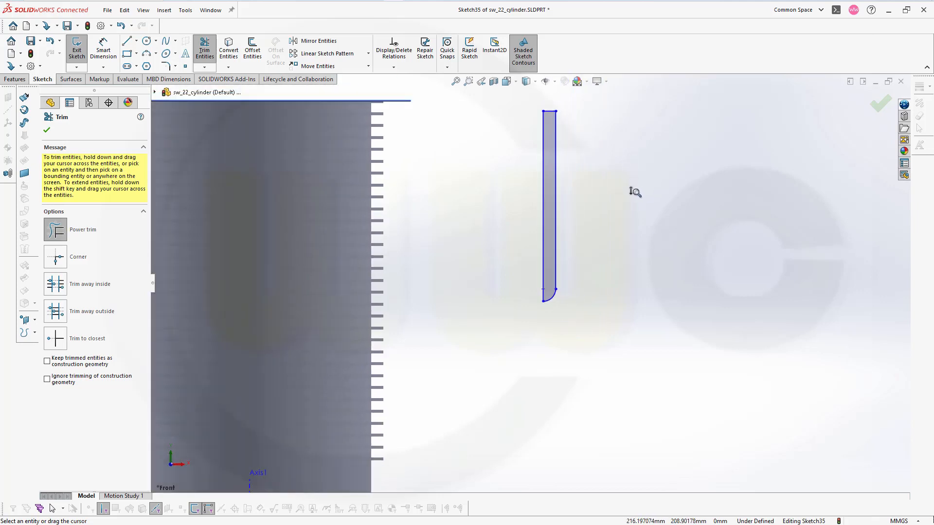
left_click(102, 49)
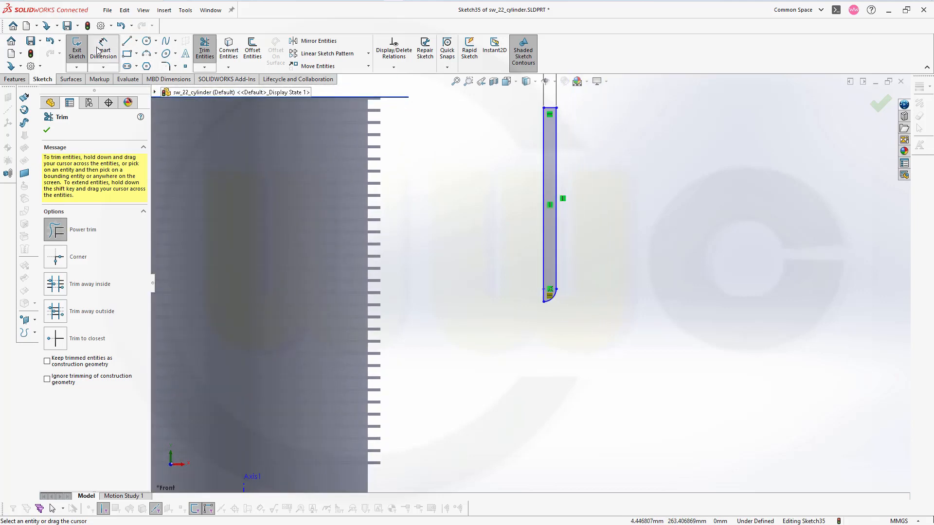
scroll(526, 161, "down", 2)
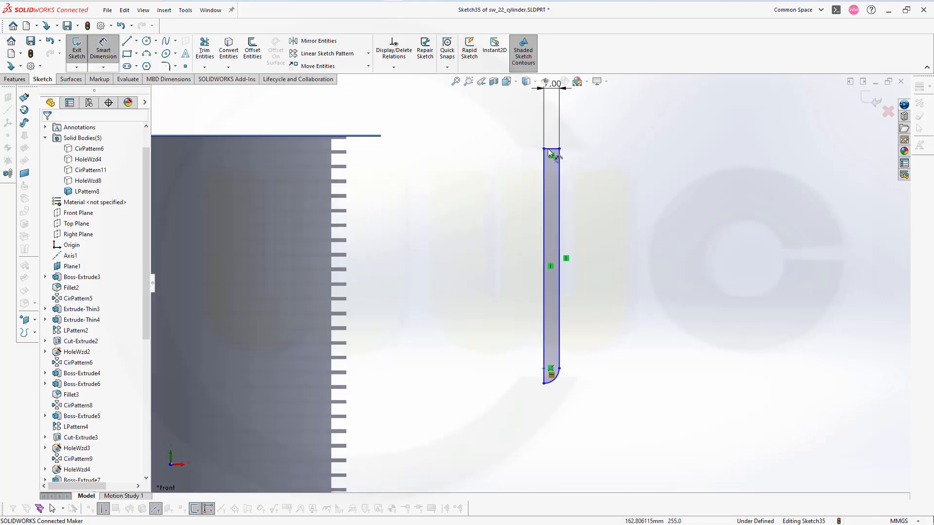
left_click(551, 150)
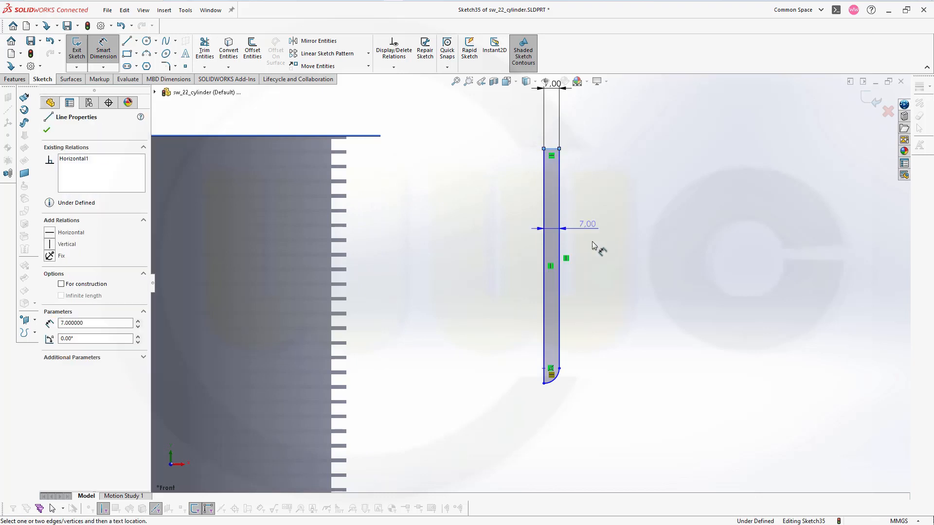
left_click(544, 383)
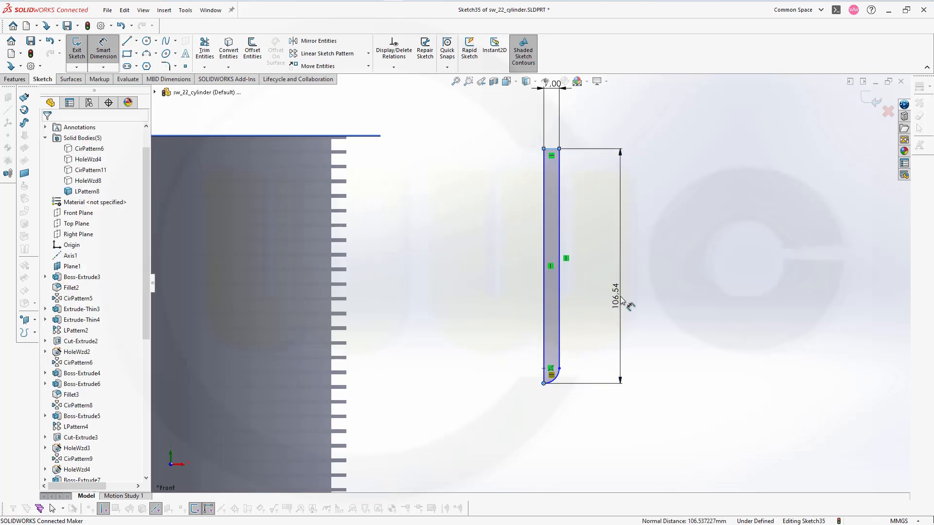
left_click(620, 301)
type("47")
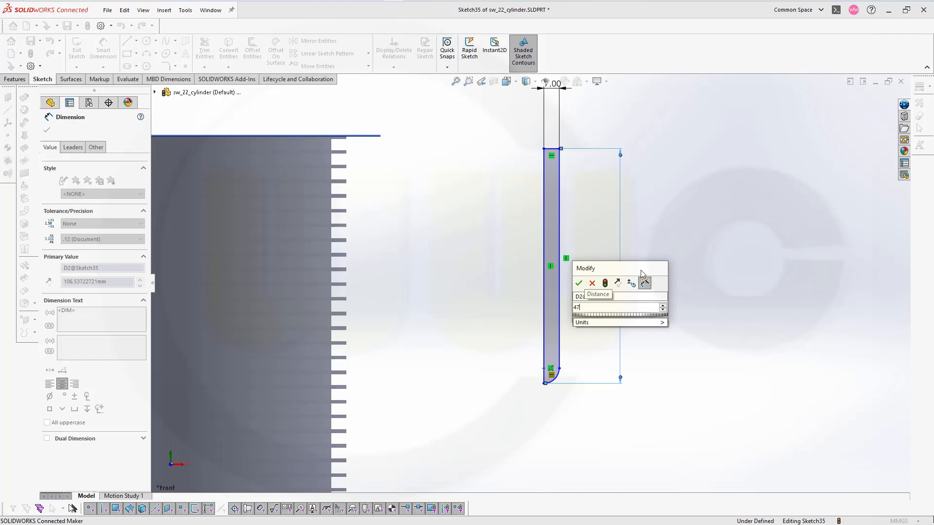
key("Return")
key("Escape")
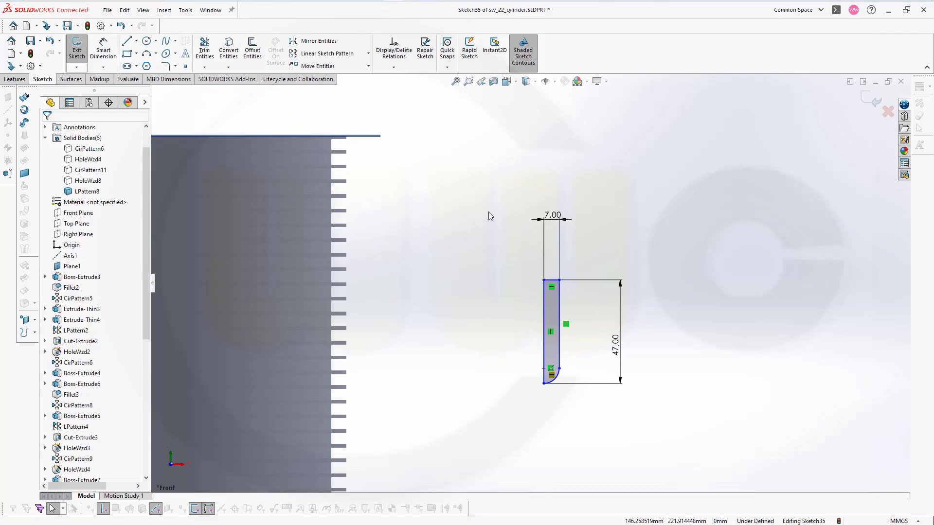
Make the profile's top line collinear with Plane1 at the top of the cylinder
left_click(366, 140)
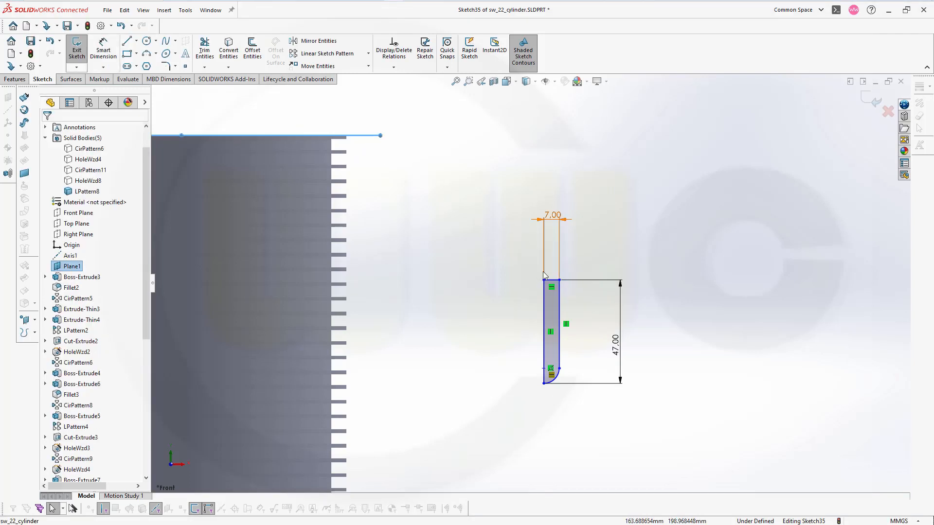
left_click(550, 281, "ctrl")
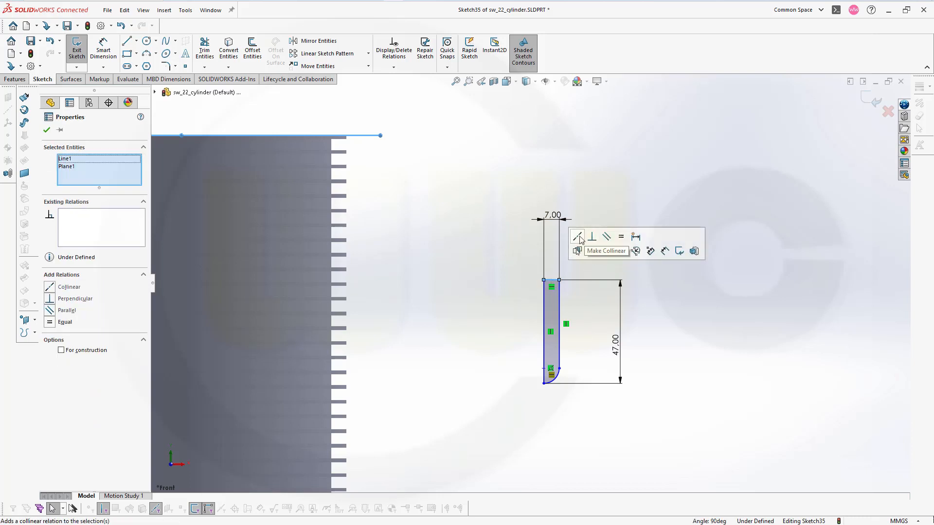
left_click(582, 239)
left_click(389, 205)
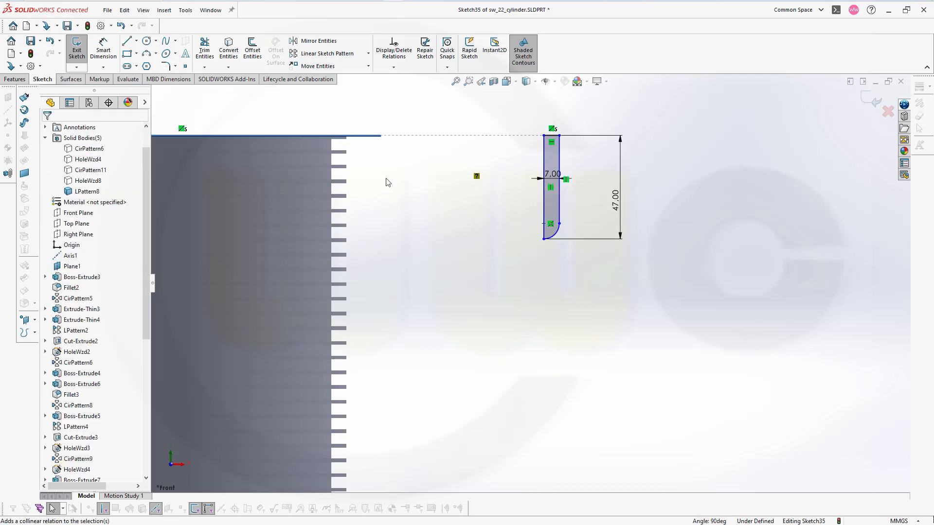
Dimension the profile's left vertical line from the origin, set the distance to 74.999 mm, and close the sketch
key("z")
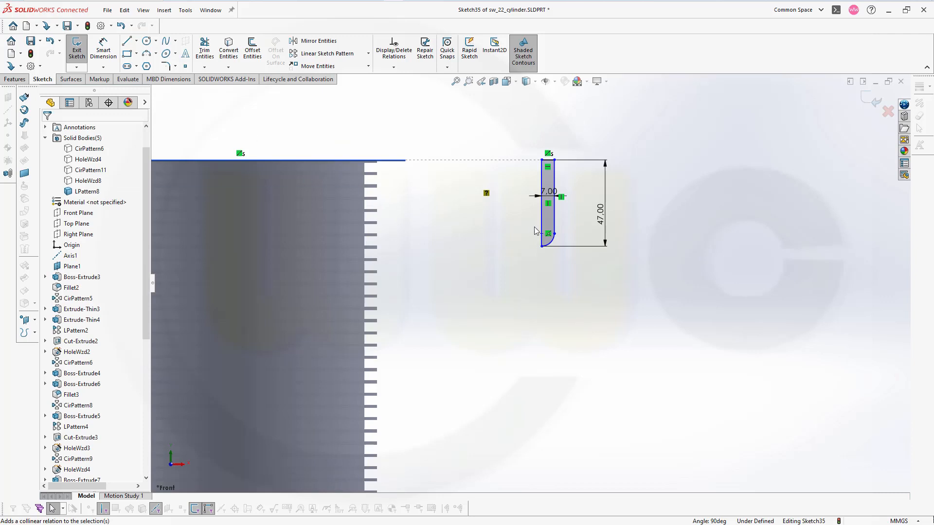
scroll(460, 238, "down", 1)
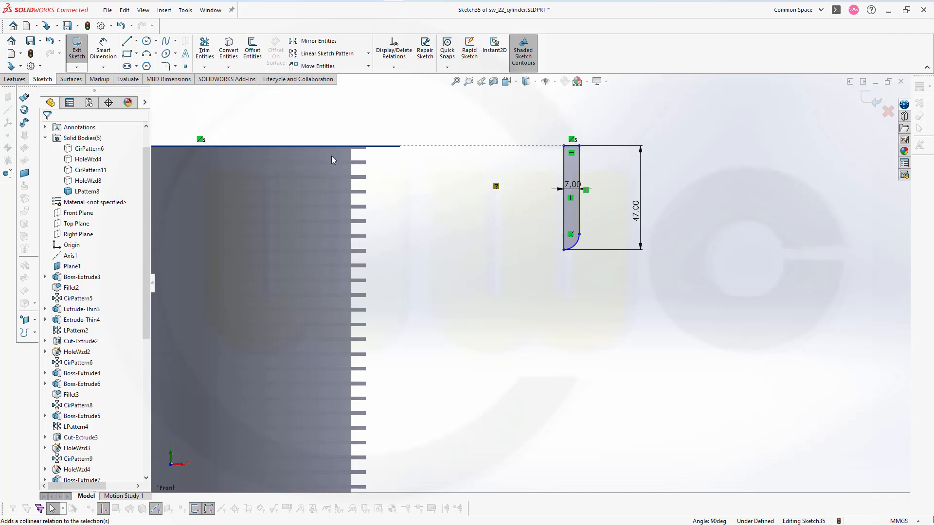
left_click(103, 49)
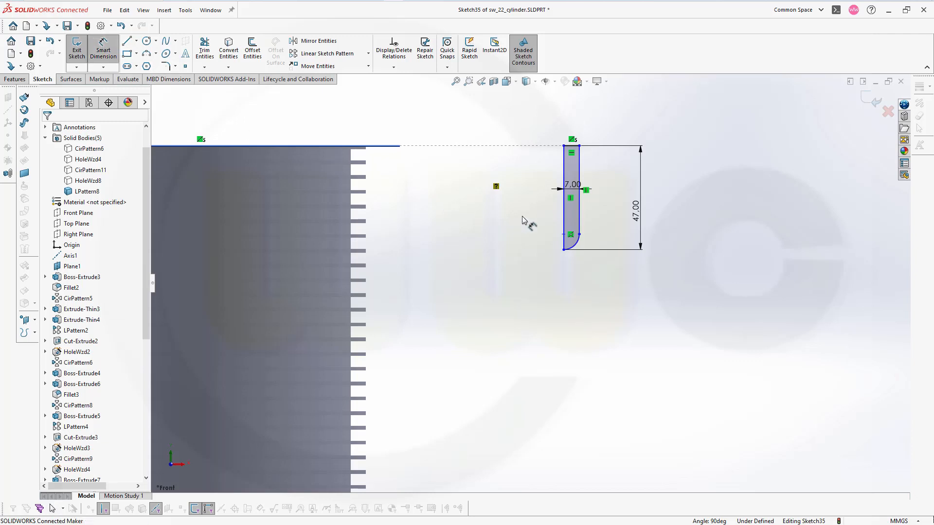
left_click(566, 217)
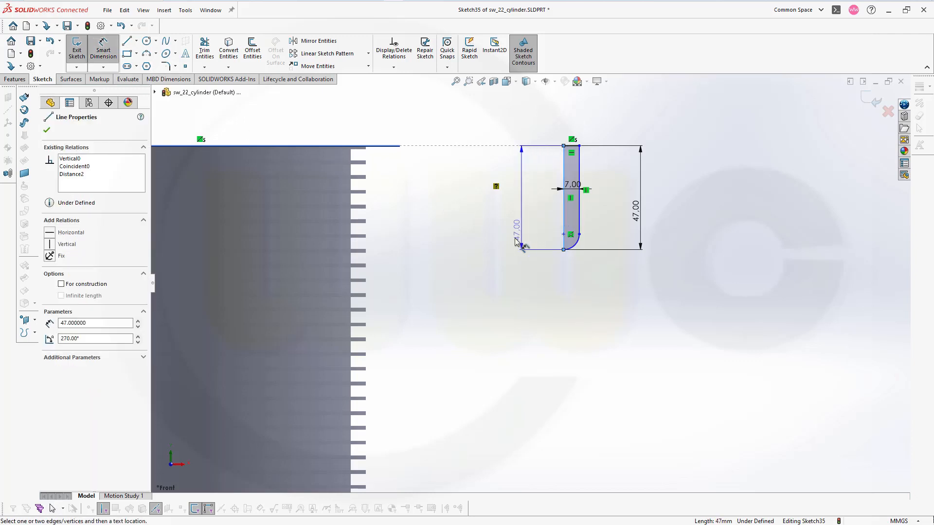
scroll(483, 285, "down", 1)
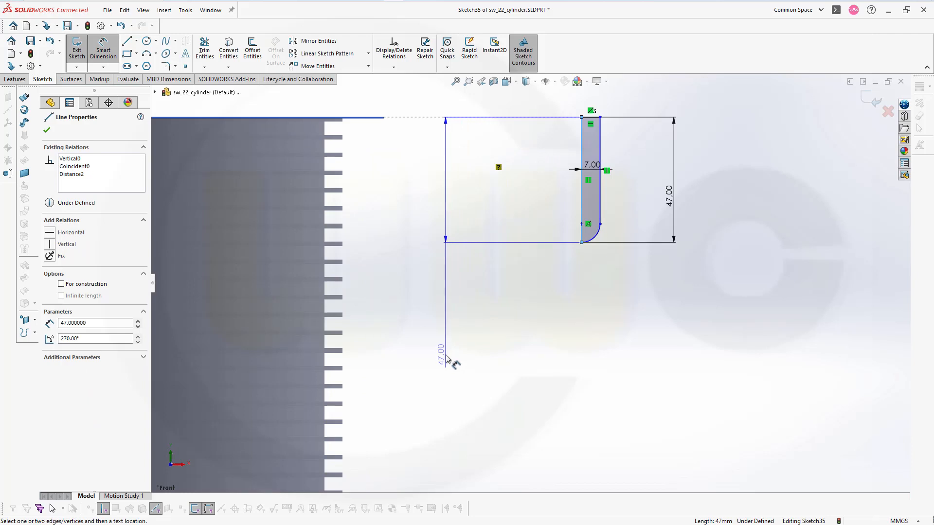
mouse_move(447, 360)
middle_mouse_down("ctrl")
mouse_move(589, 299)
mouse_move(750, 171)
mouse_move(752, 97)
middle_mouse_up("ctrl")
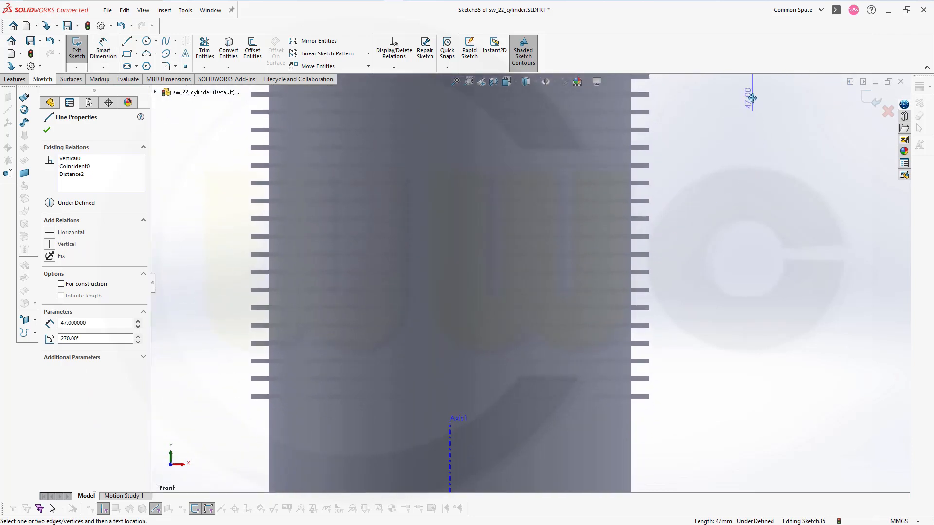
scroll(742, 311, "down", 1)
mouse_move(699, 461)
middle_mouse_down("ctrl")
mouse_move(704, 391)
mouse_move(684, 234)
middle_mouse_up("ctrl")
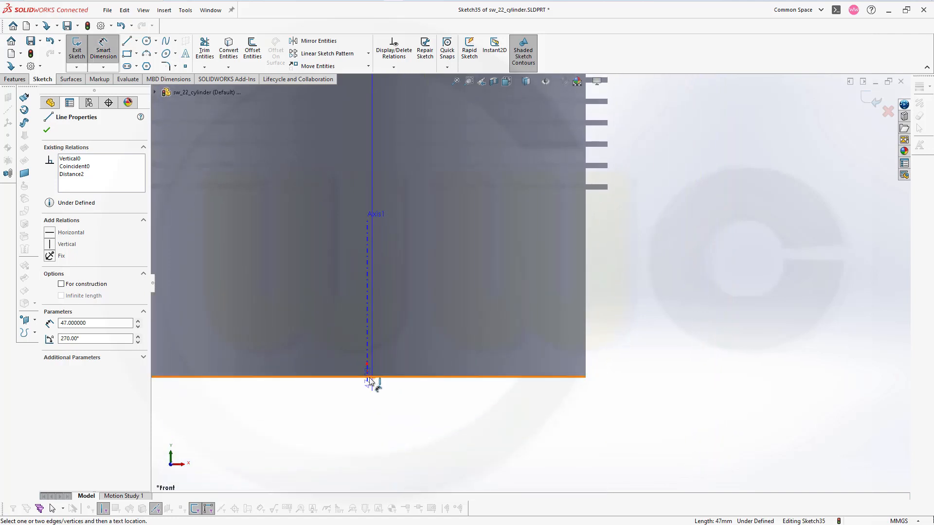
left_click(367, 377)
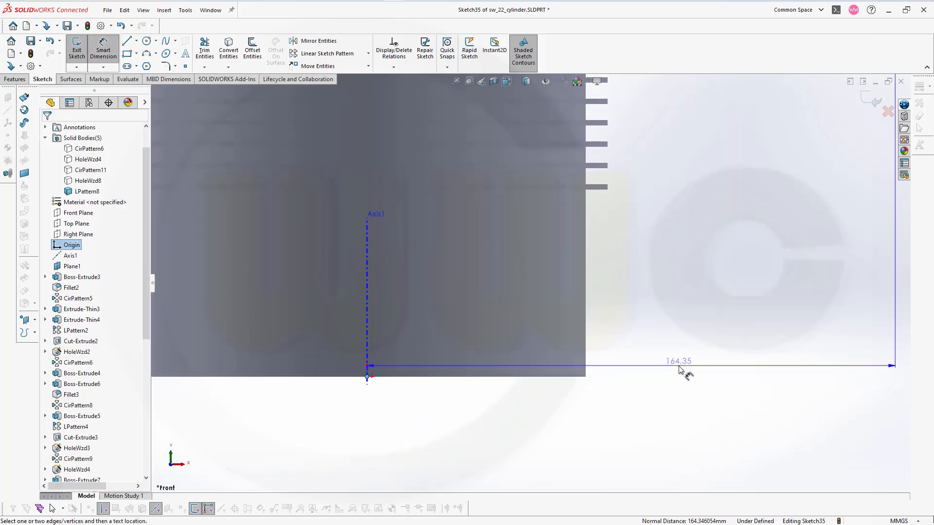
left_click(680, 369)
type("7")
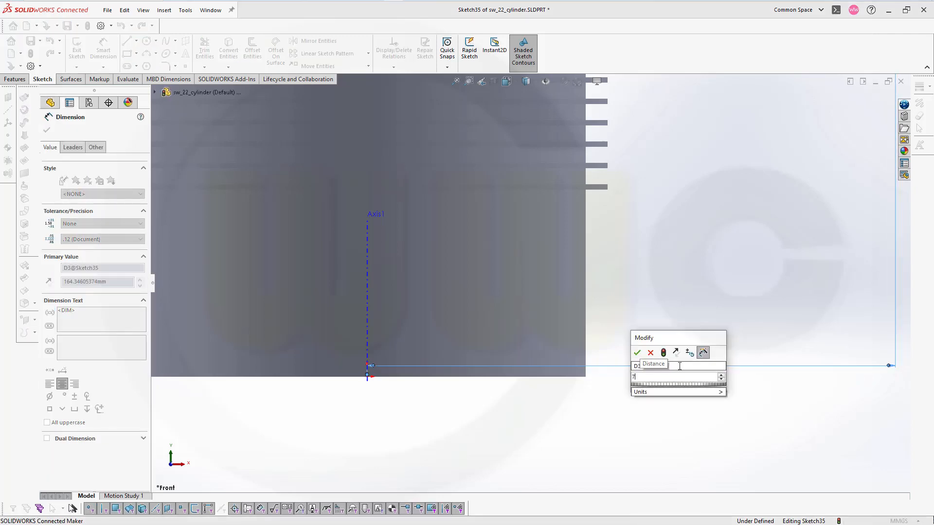
type("4,999")
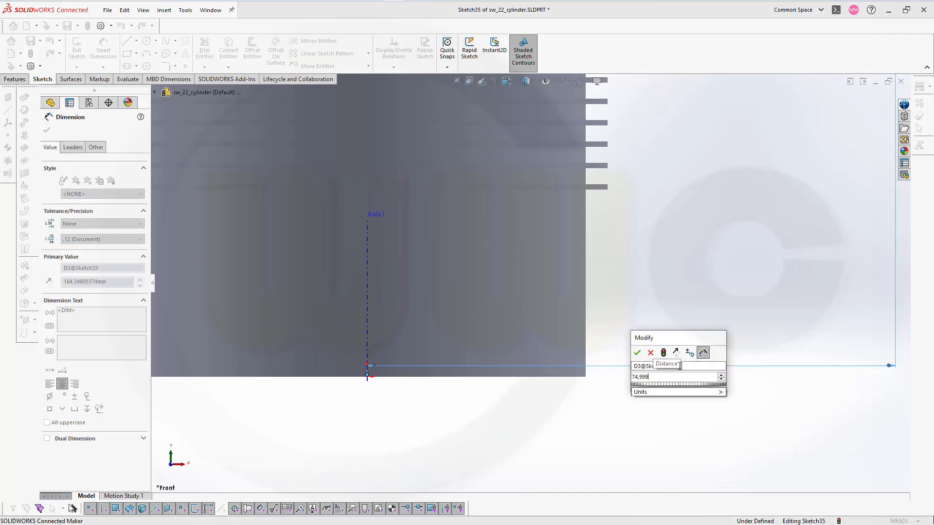
key("Return")
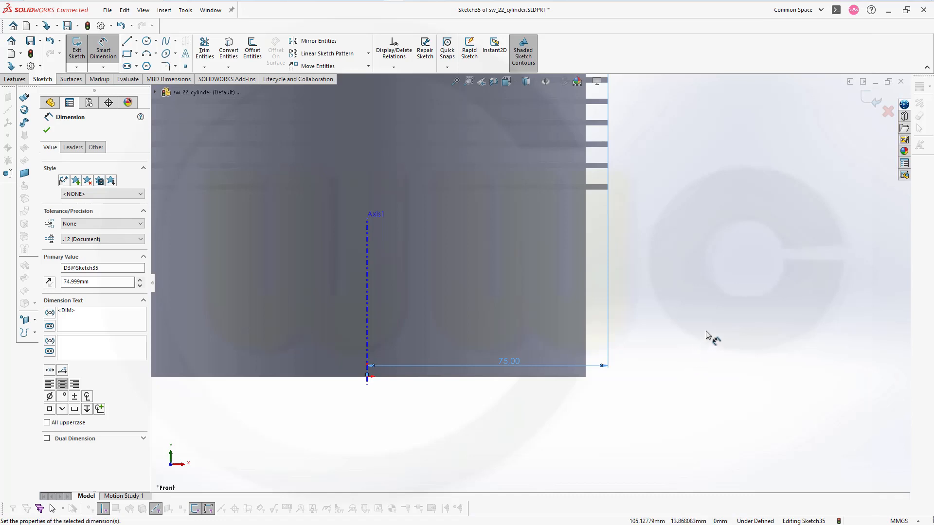
key("f")
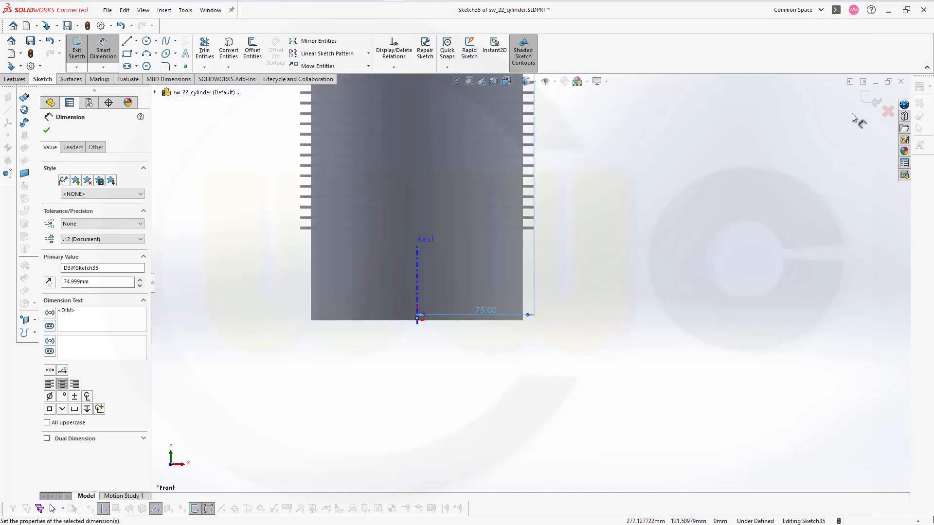
left_click(47, 130)
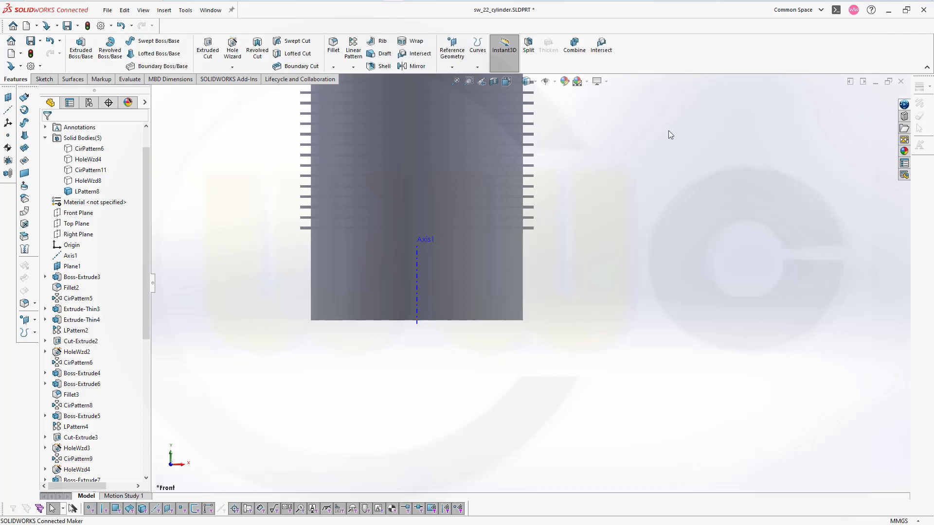
Revolve the round-ended profile 360 degrees about its long inner vertical line, merging it with the finned cylinder
middle_click_drag(626, 125, 684, 347, "ctrl")
scroll(685, 347, "down", 3)
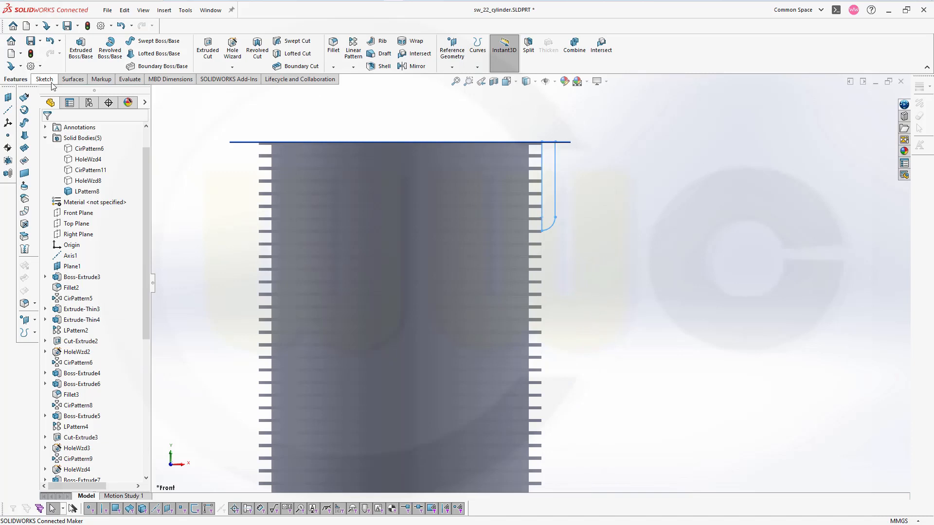
left_click(105, 52)
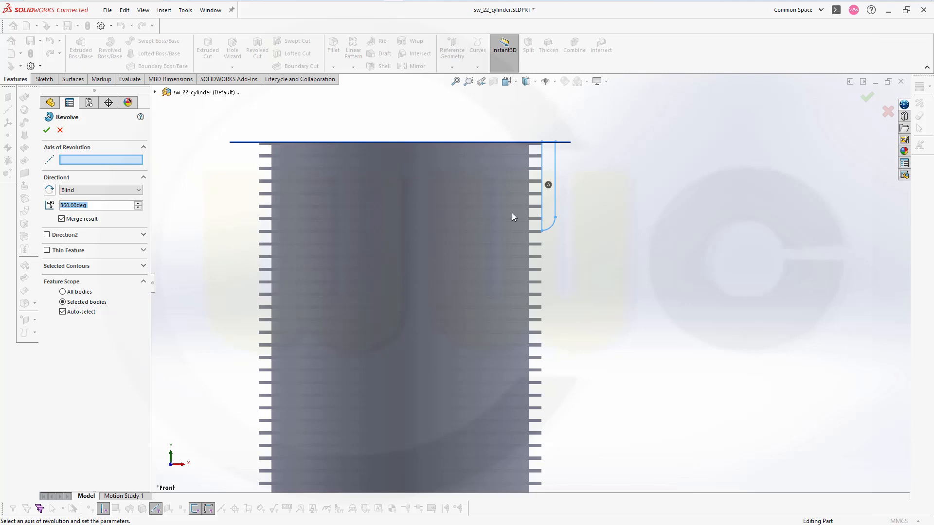
left_click(542, 200)
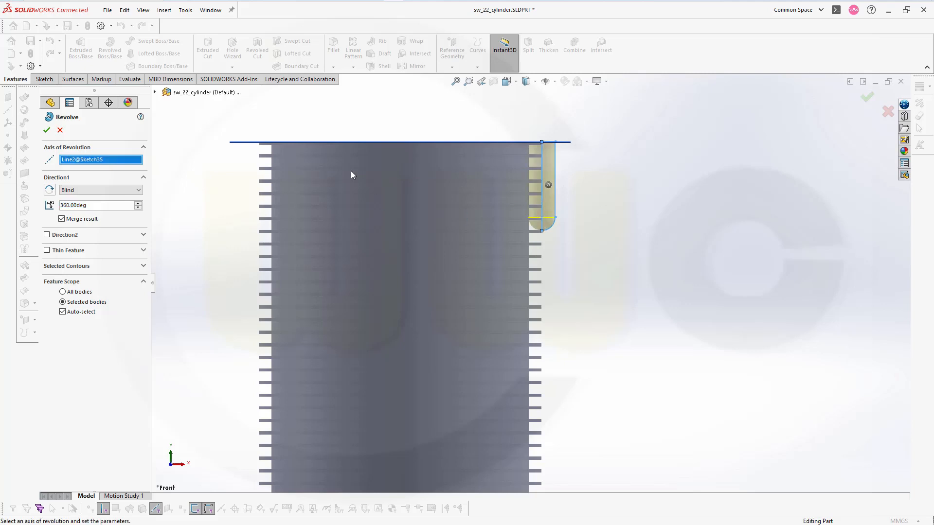
left_click(47, 130)
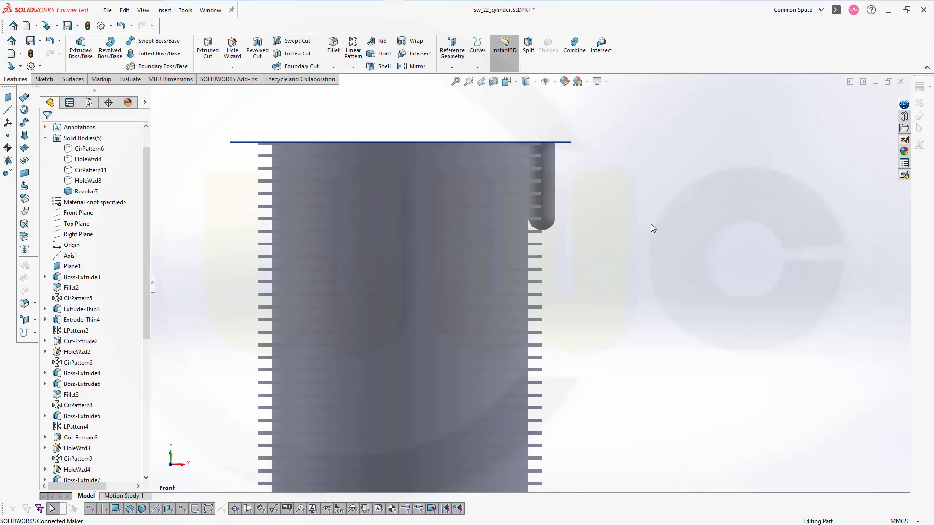
Circular pattern the revolved round-ended boss around Axis1 with 4 equally spaced instances over 360 degrees
scroll(651, 224, "down", 2)
scroll(653, 233, "up", 5)
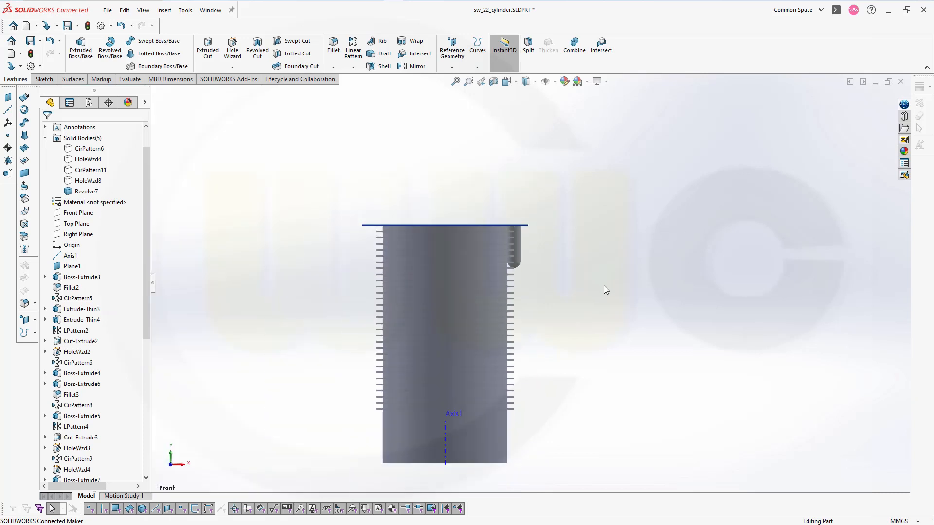
scroll(603, 302, "up", 3)
scroll(447, 354, "down", 3)
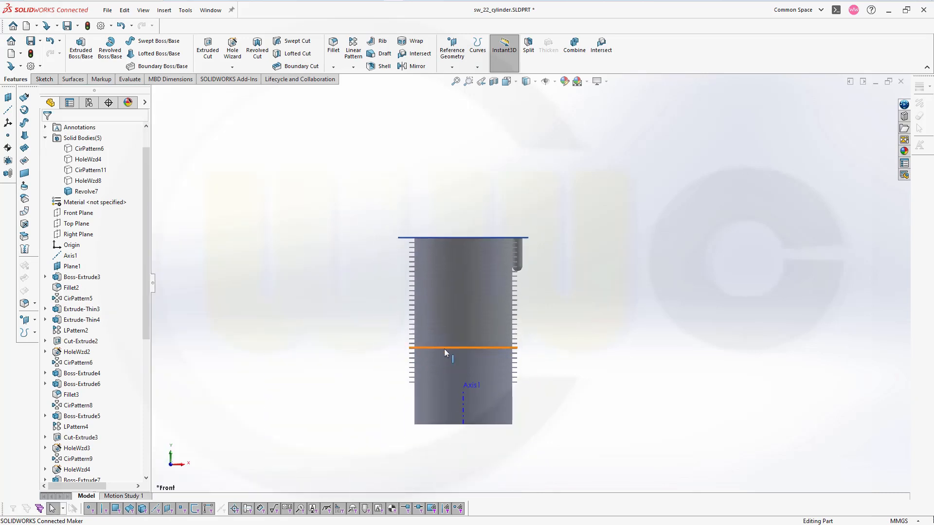
middle_click_drag(445, 352, 366, 295)
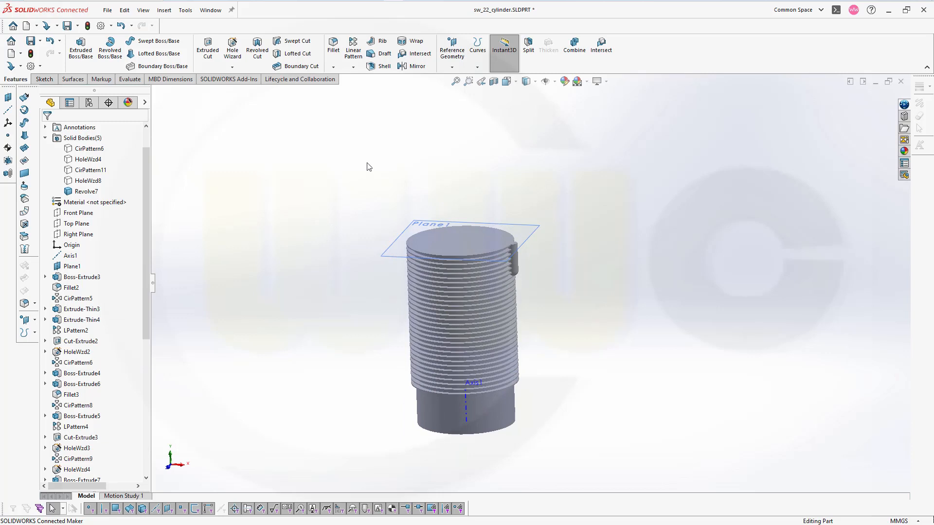
left_click(353, 67)
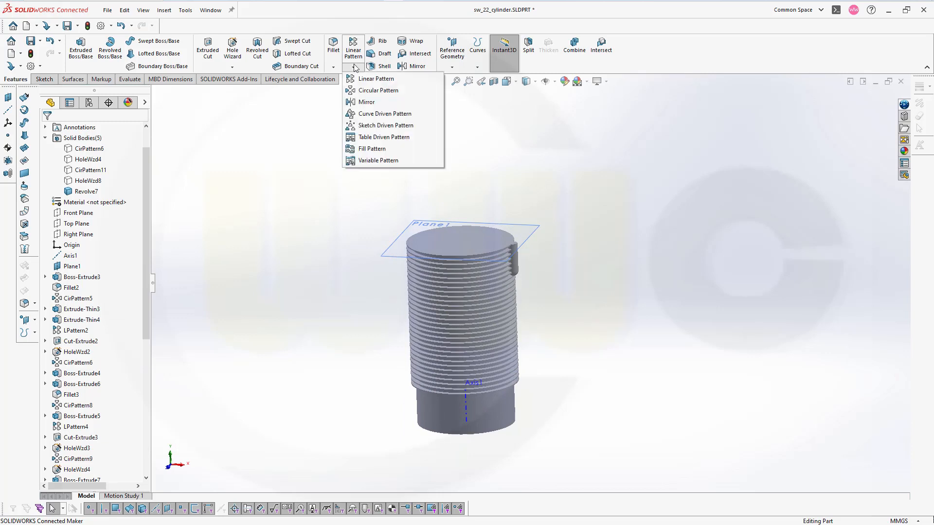
left_click(378, 90)
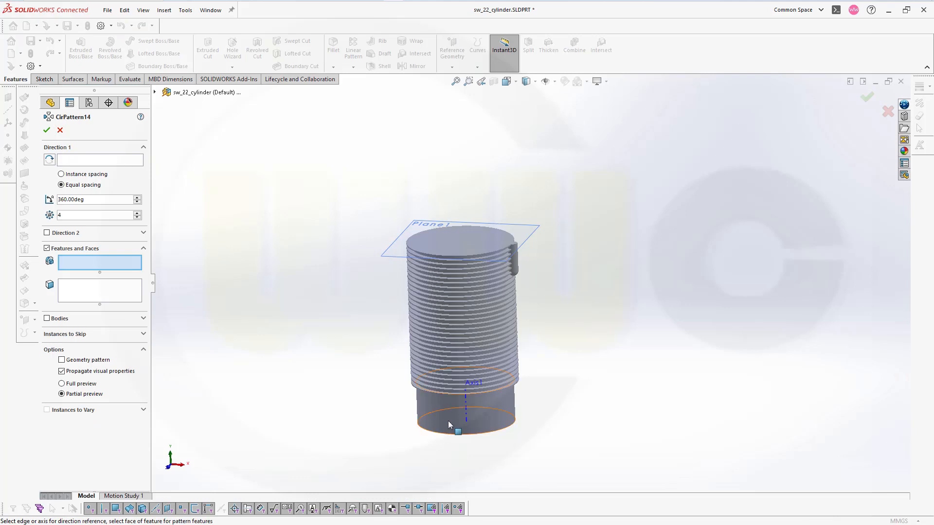
left_click(467, 408)
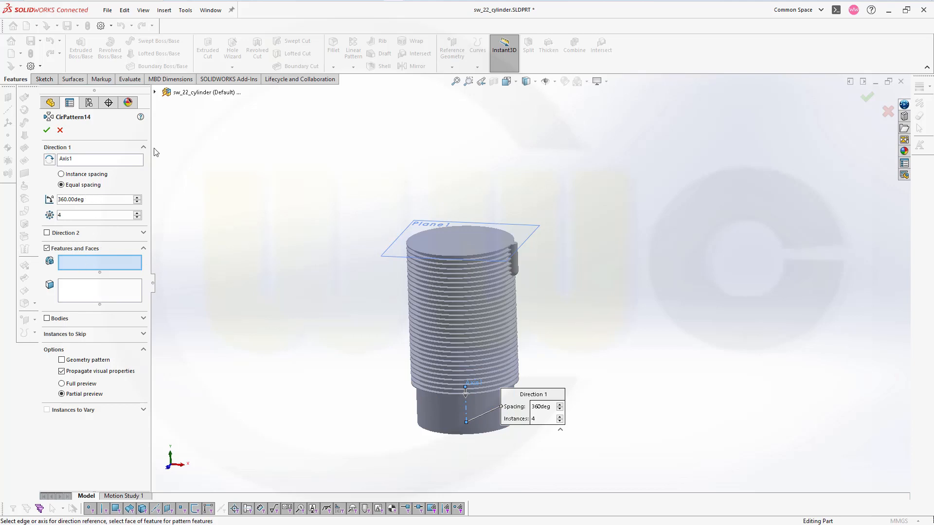
left_click(154, 93)
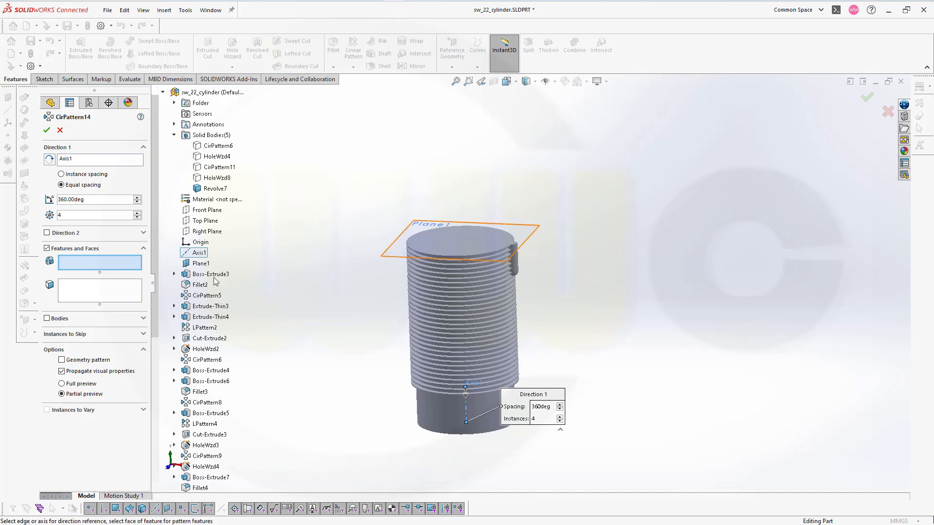
scroll(243, 340, "down", 6)
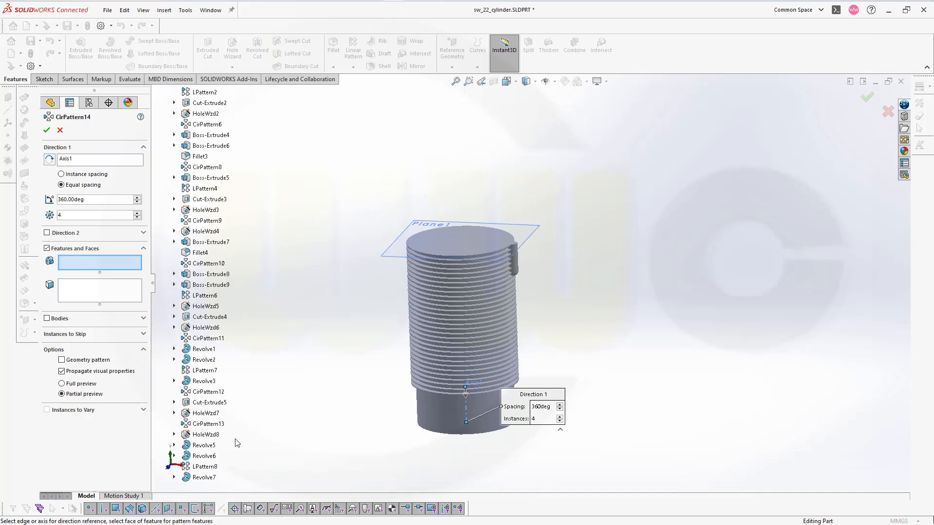
left_click(208, 478)
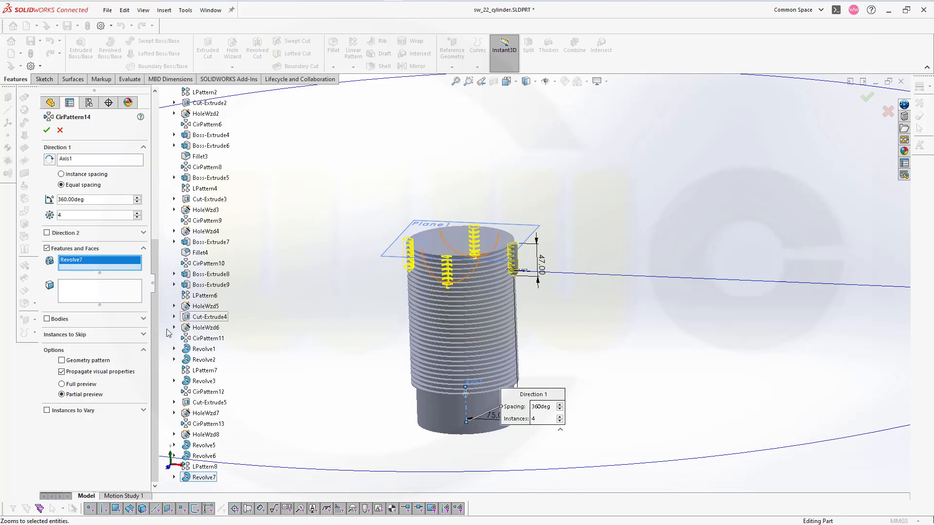
left_click(47, 130)
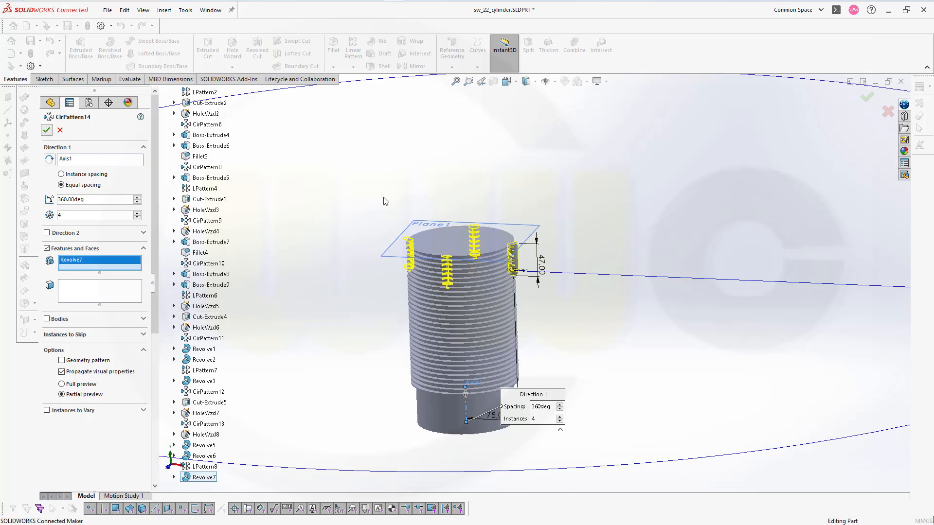
Change the model's display style to Shaded With Edges
middle_click_drag(382, 214, 387, 220)
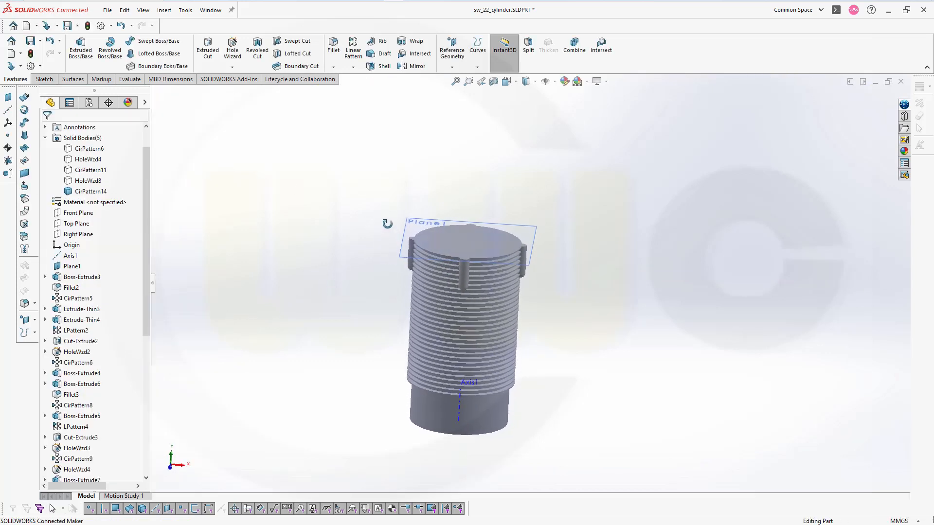
left_click(536, 83)
left_click(527, 95)
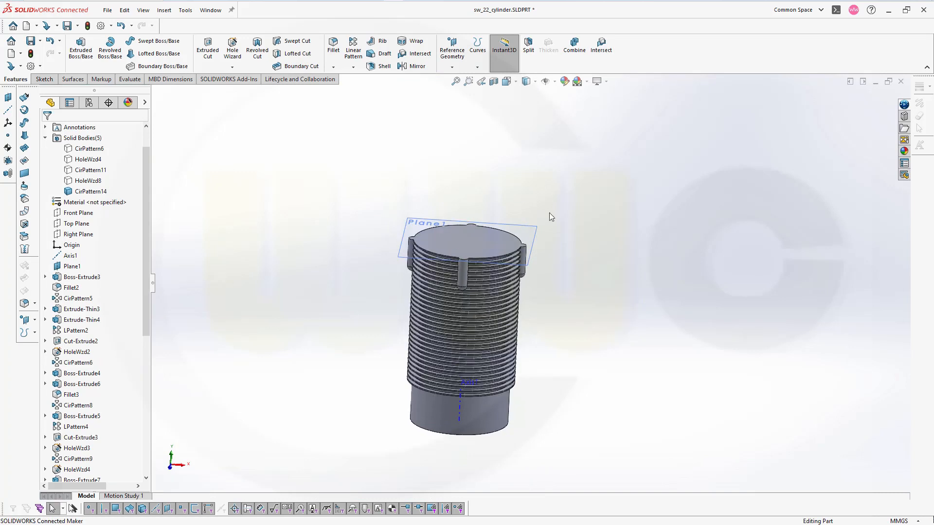
Extrude-cut the existing 83 mm circle sketch under Cut-Extrude2 through the cylinder's base, using Mid Plane with a depth of 200 mm
scroll(539, 423, "up", 1)
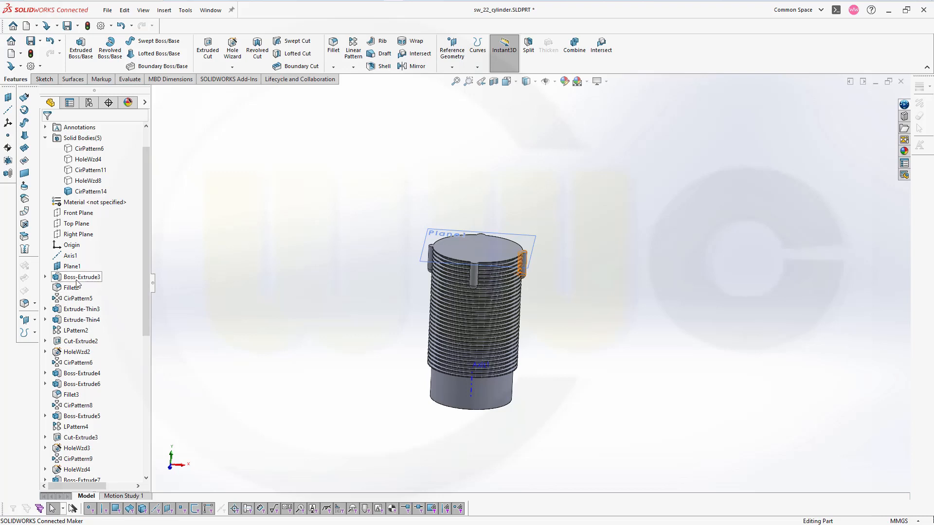
left_click(45, 341)
left_click(82, 351)
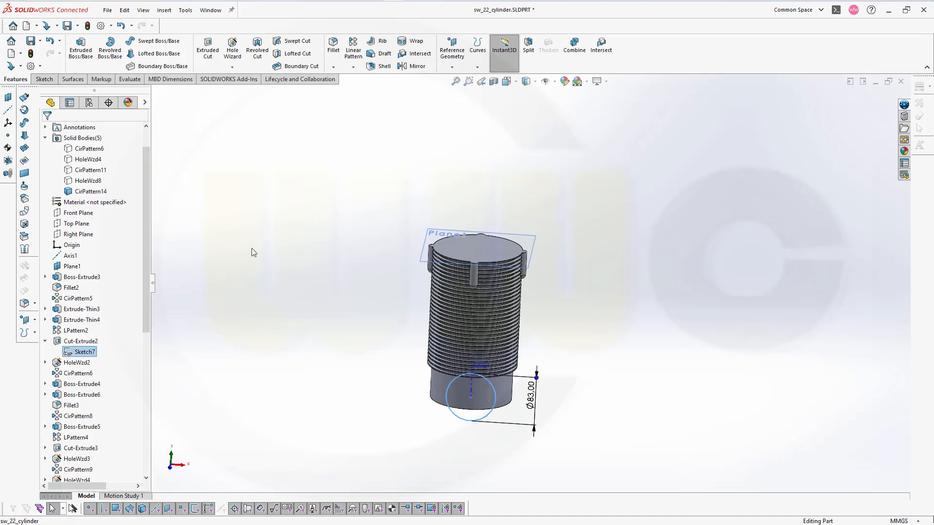
left_click(208, 51)
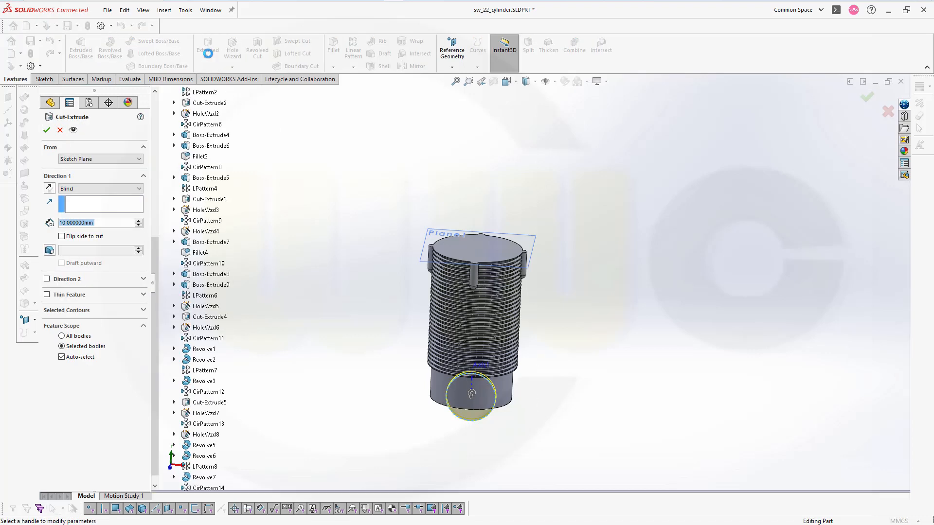
left_click(122, 189)
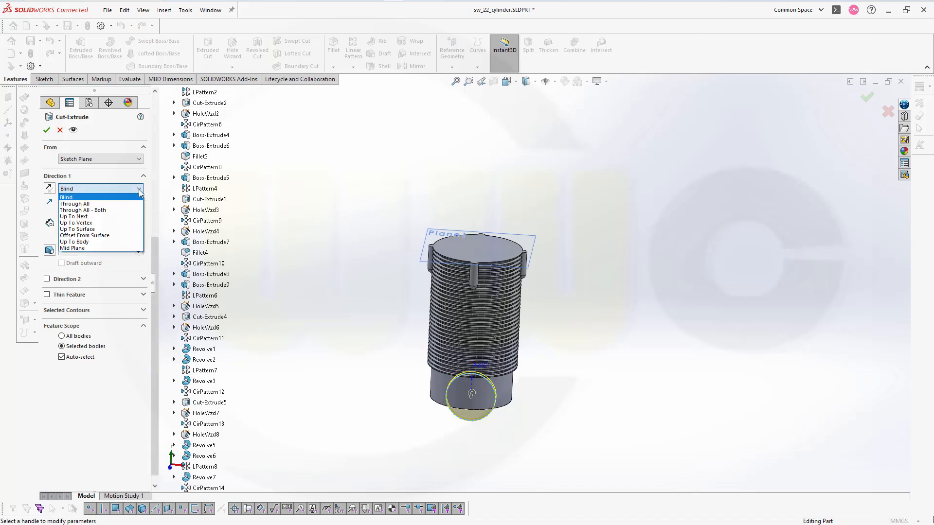
left_click(95, 248)
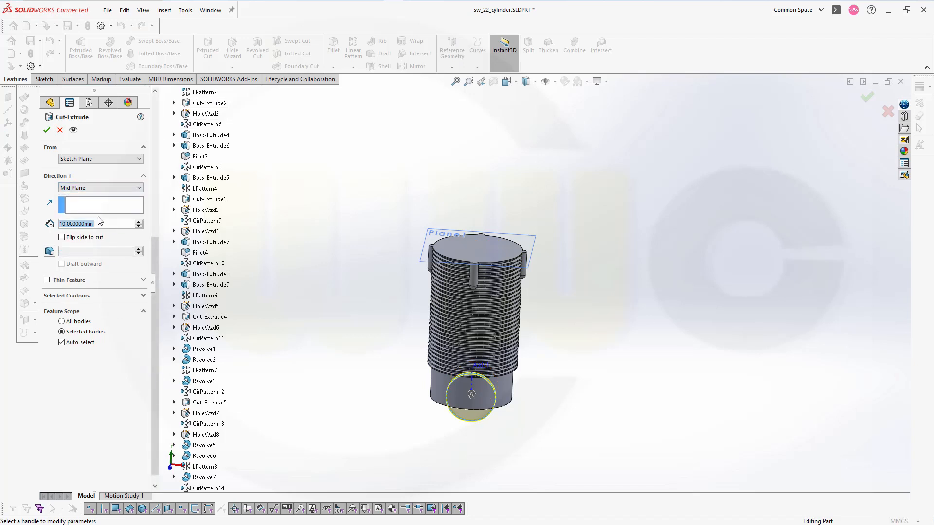
type("200")
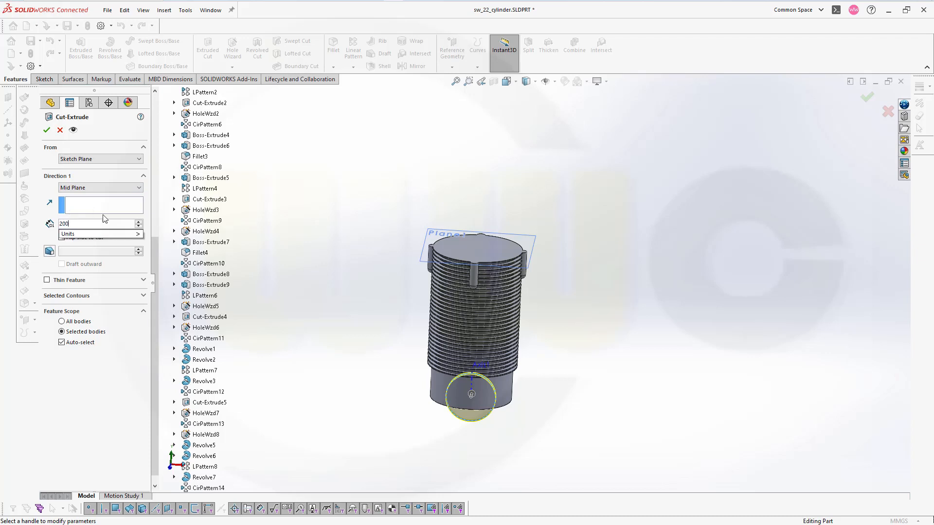
key("Return")
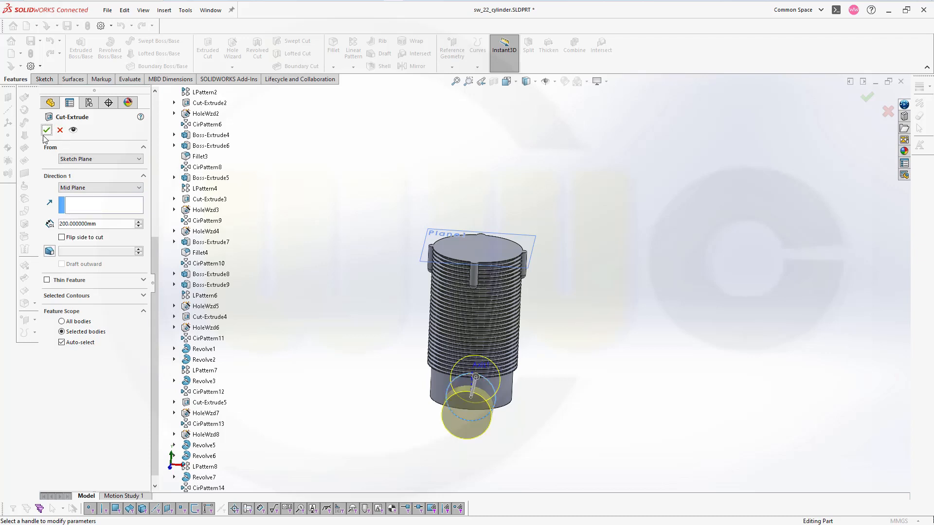
left_click(47, 130)
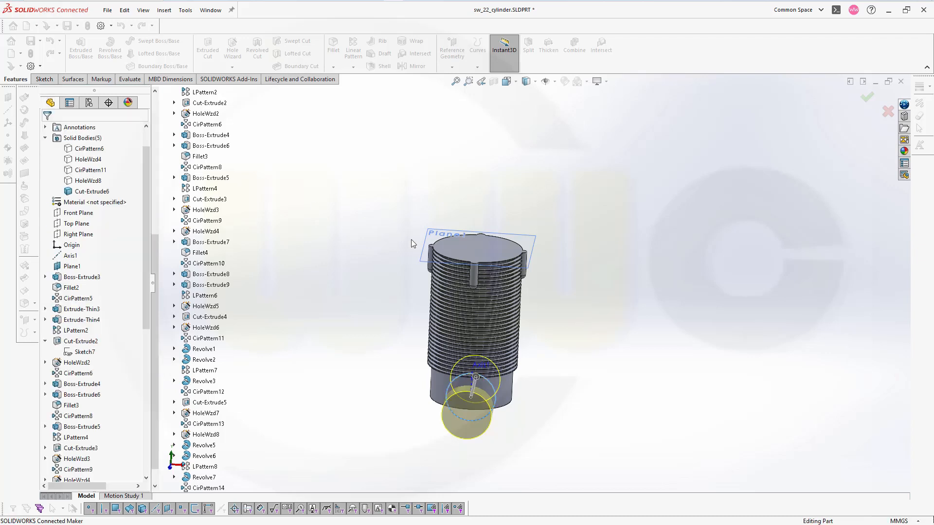
Specify a simple Hole Wizard hole with a 126 mm diameter and the Through All end condition
middle_click_drag(590, 319, 519, 328)
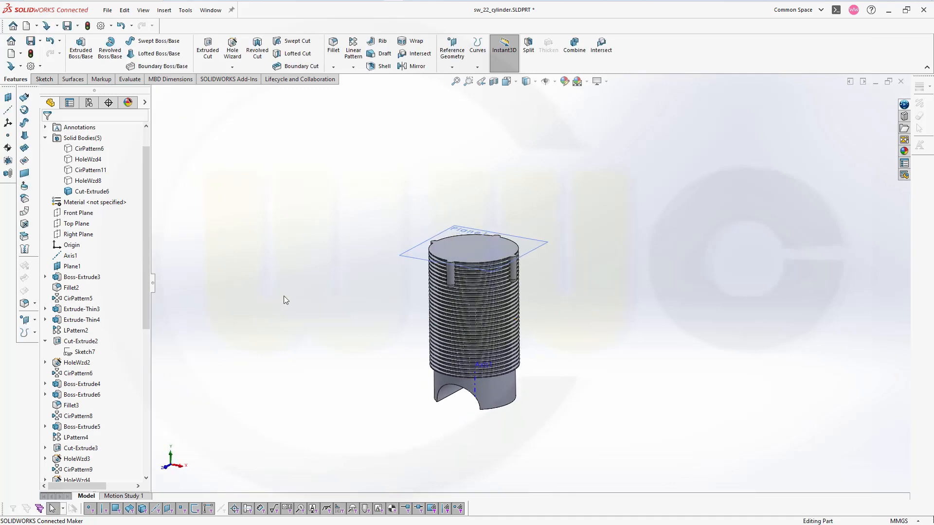
middle_click_drag(284, 298, 557, 341)
scroll(557, 339, "up", 2)
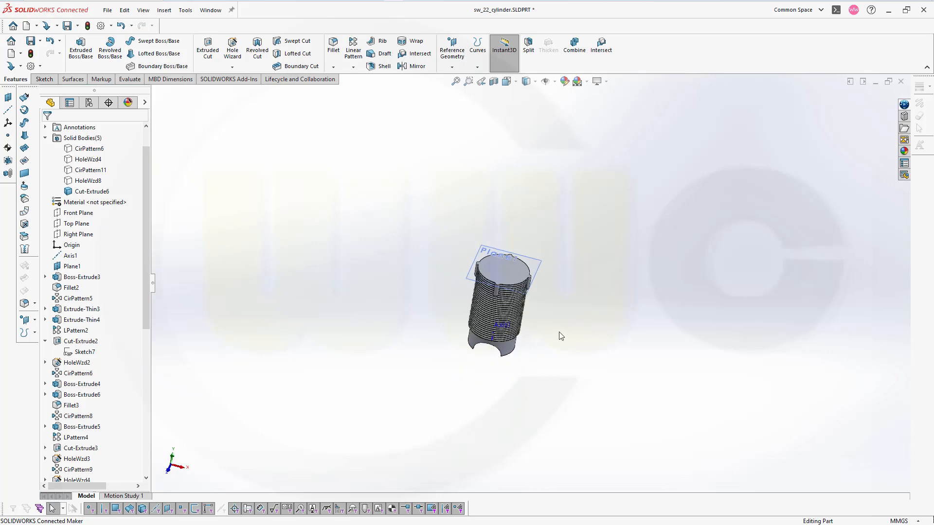
scroll(560, 333, "down", 4)
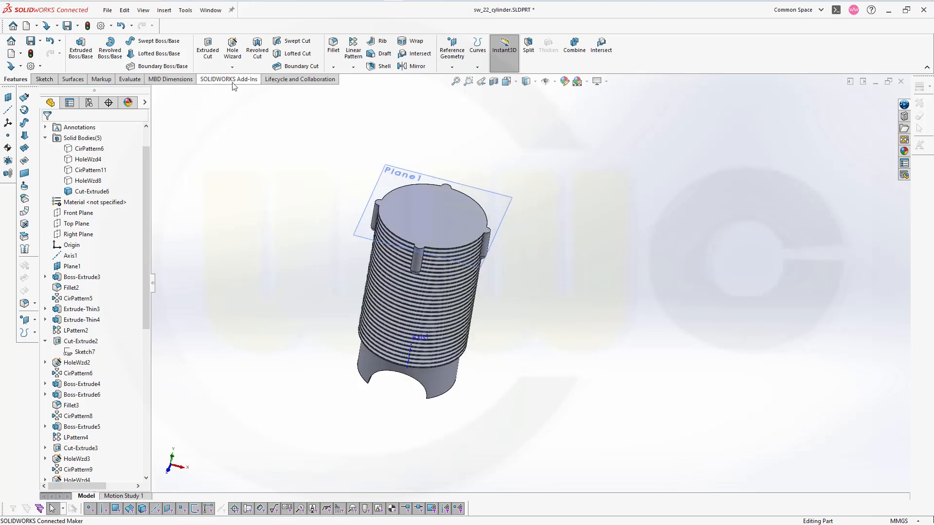
left_click(232, 49)
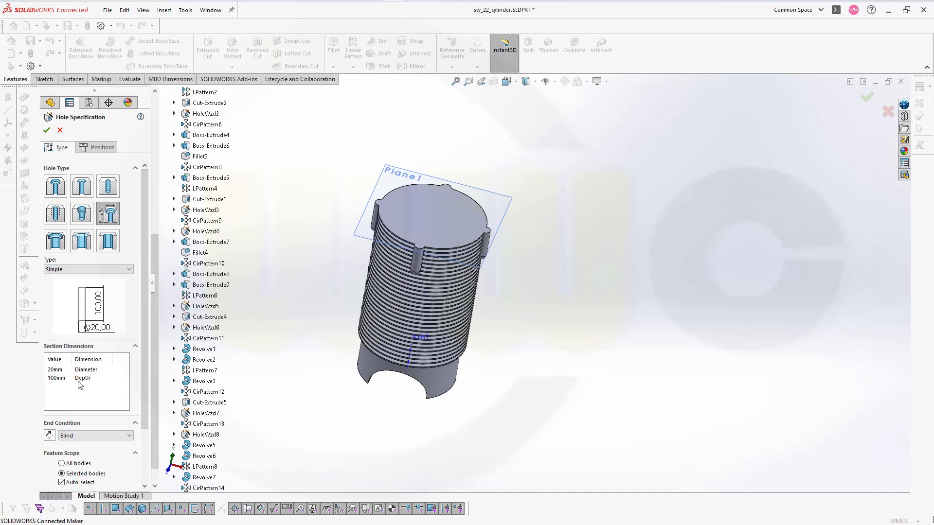
left_click(130, 437)
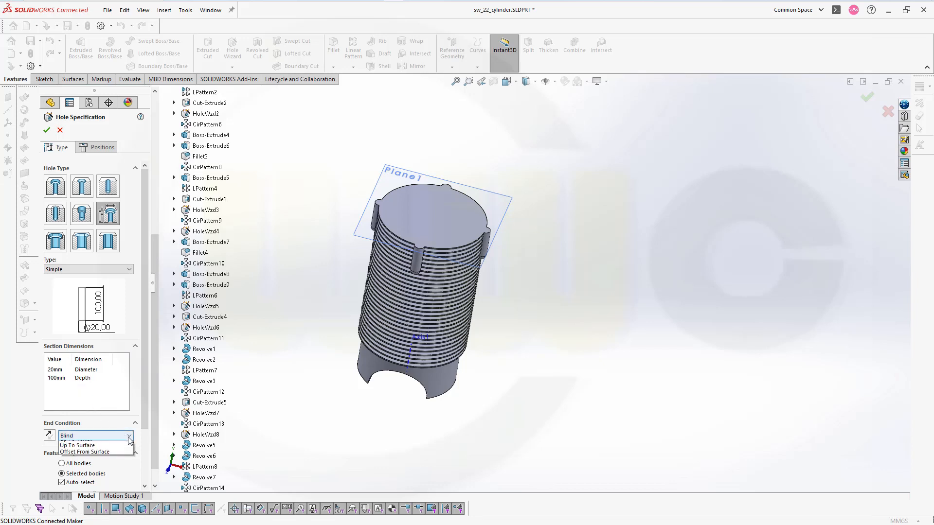
left_click(98, 451)
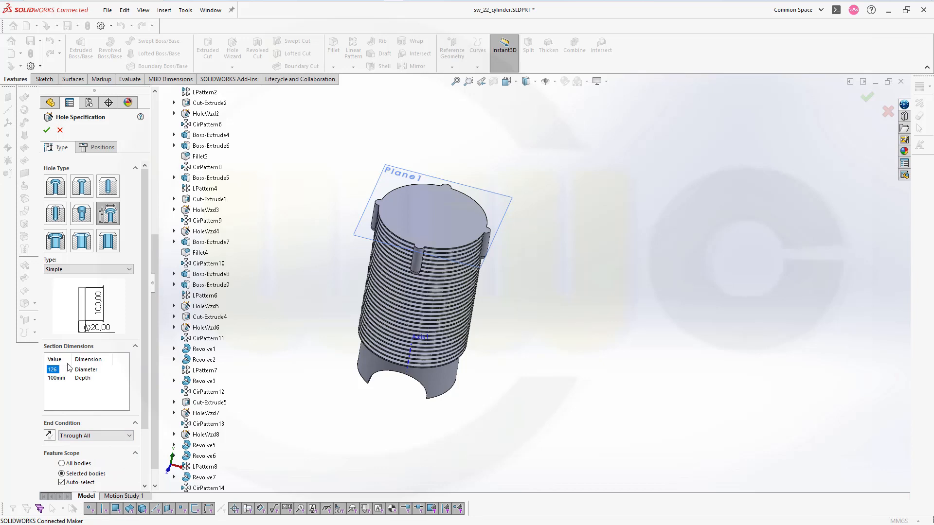
Place the 126 mm hole on the cylinder's top face, centred on the origin, and finish the hole
left_click(97, 147)
left_click(441, 229)
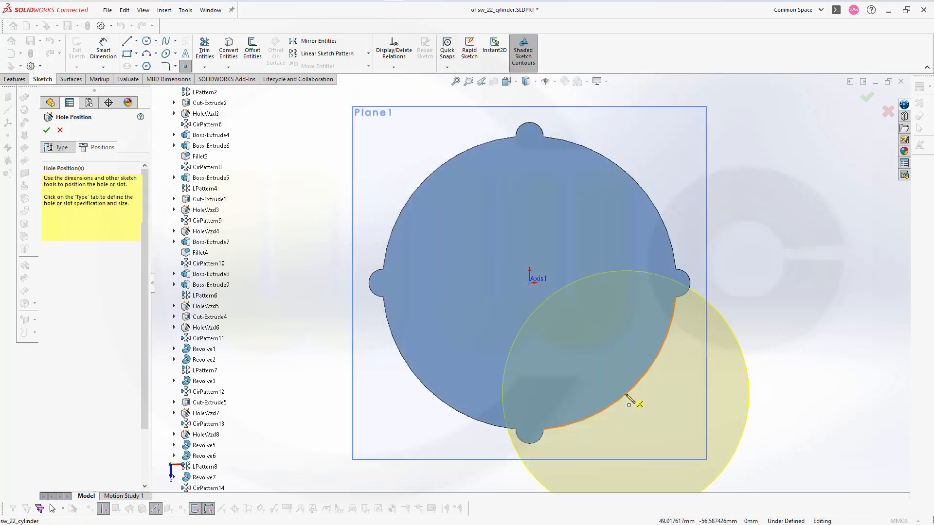
left_click(531, 285)
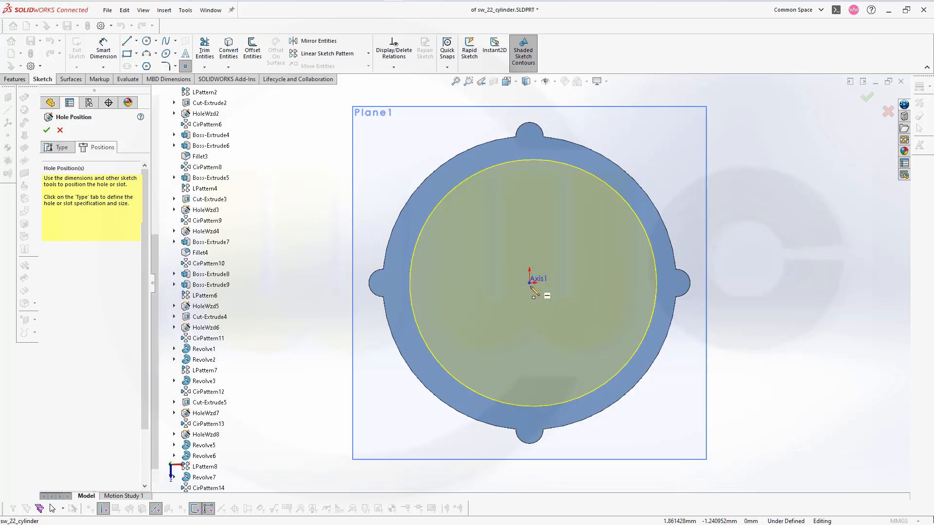
left_click(531, 287)
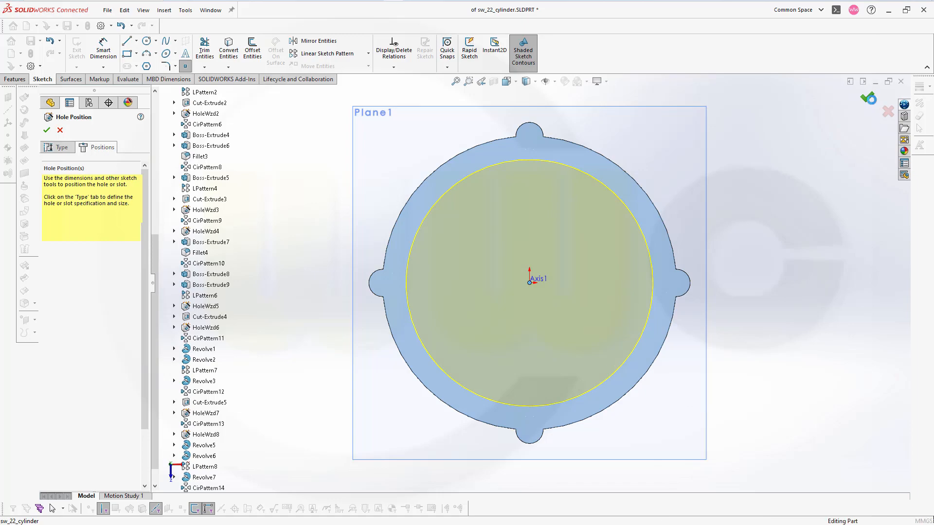
left_click(868, 99)
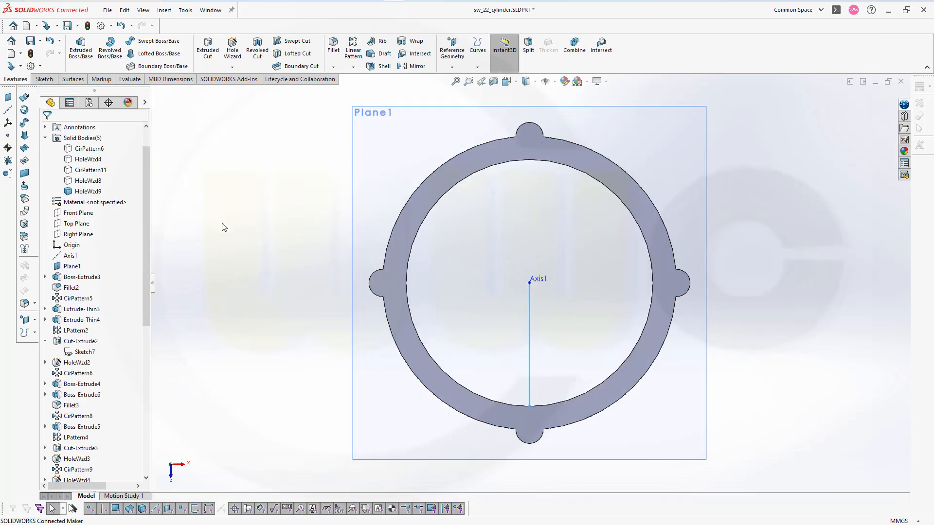
Specify a simple blind Hole Wizard hole with a 10 mm diameter and a 20 mm depth
middle_click_drag(270, 285, 321, 223)
key("f")
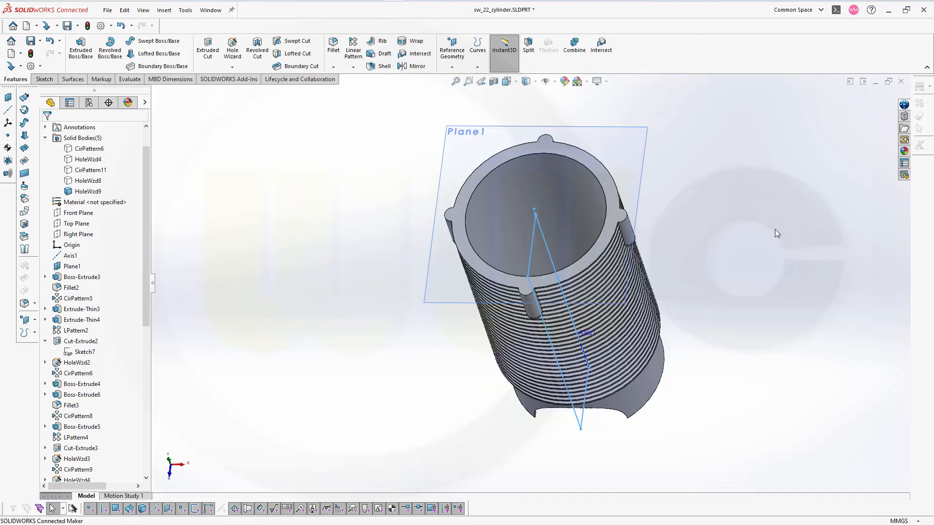
scroll(83, 370, "down", 6)
scroll(83, 423, "down", 3)
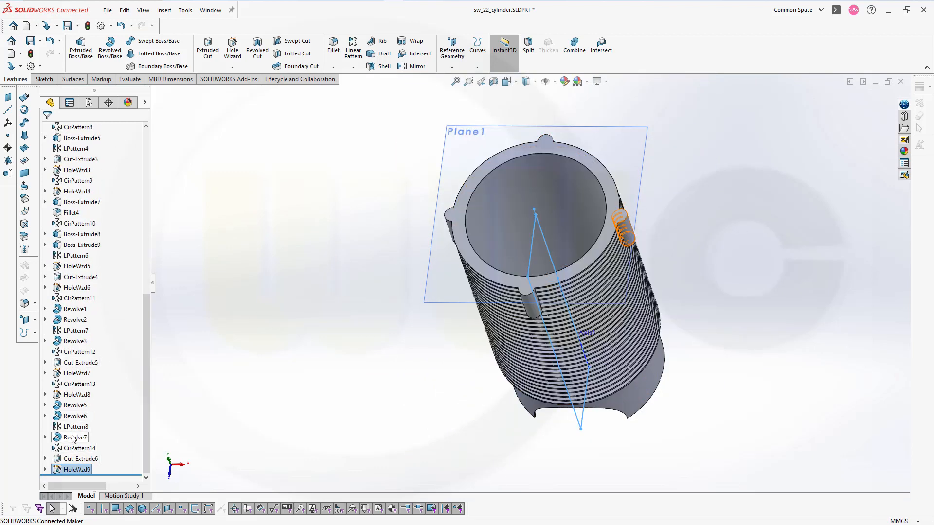
left_click(717, 208)
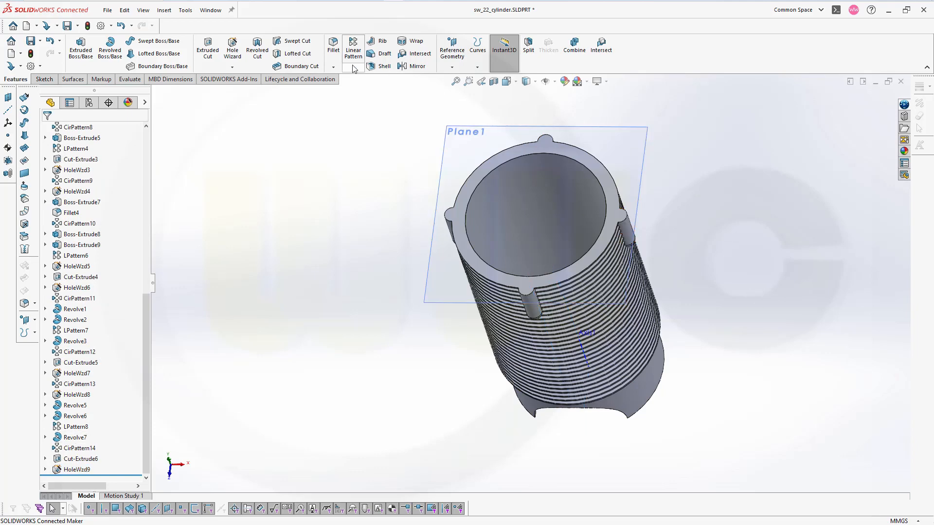
left_click(232, 47)
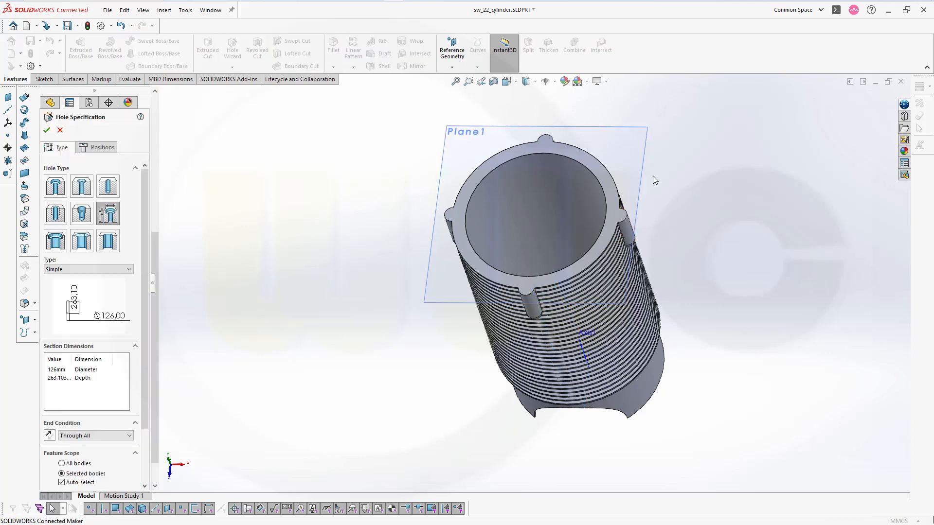
scroll(628, 249, "down", 5)
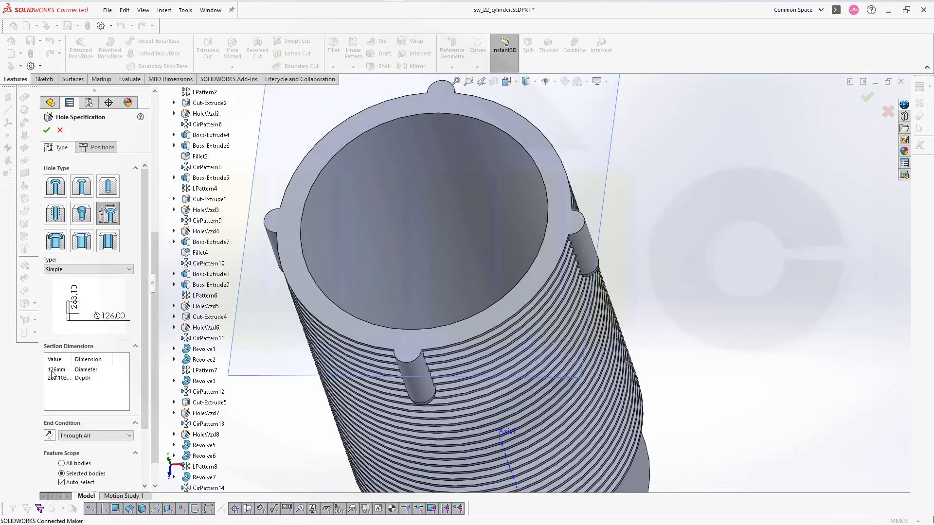
left_click(129, 436)
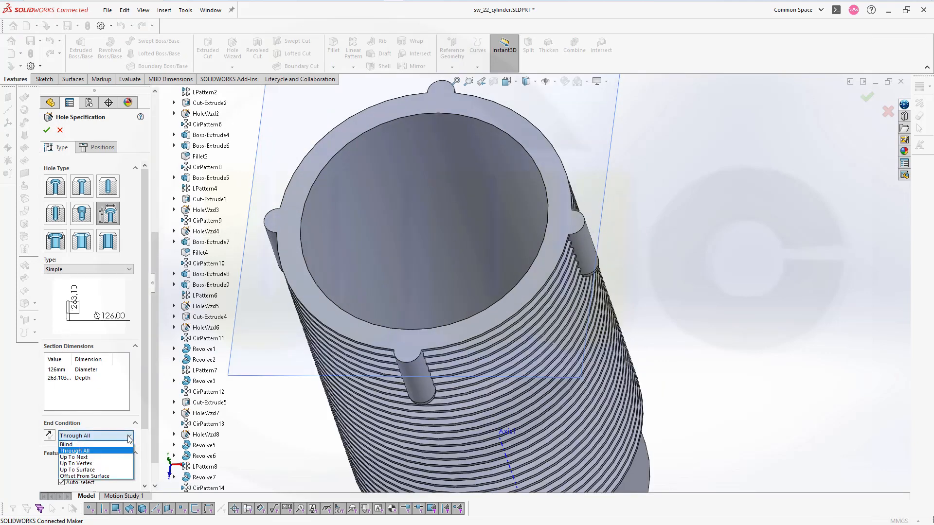
left_click(84, 442)
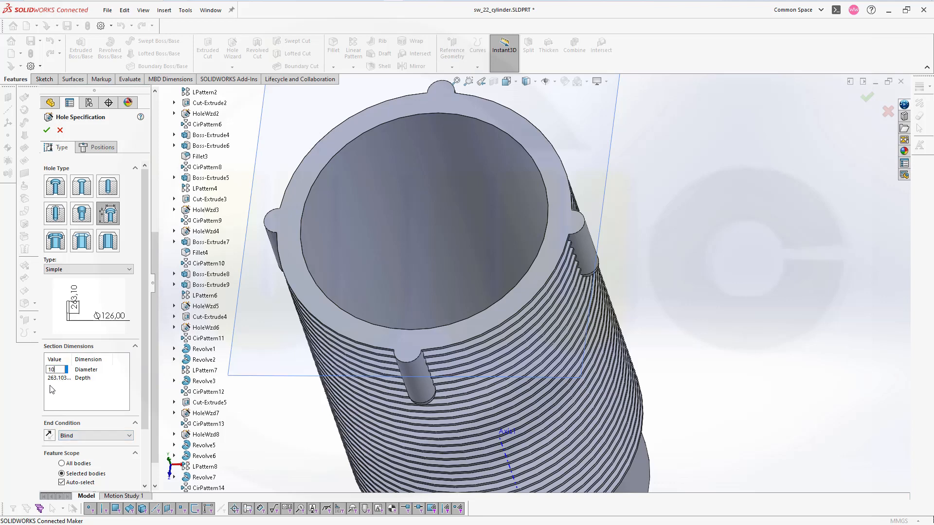
double_click(57, 379)
type("20")
left_click(78, 407)
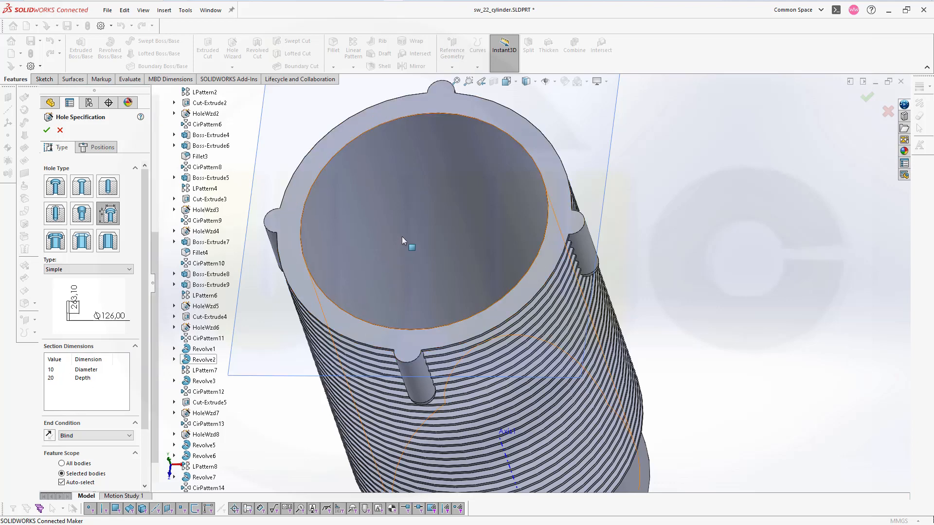
Place the 10 mm hole on the cylinder's top face, concentric with the round boss on the +X side, and finish the hole
left_click(98, 147)
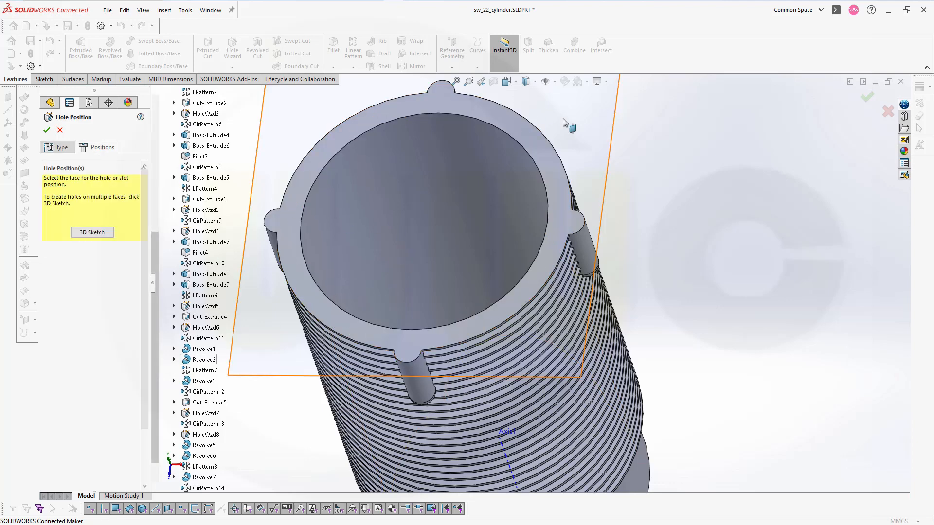
left_click(568, 217)
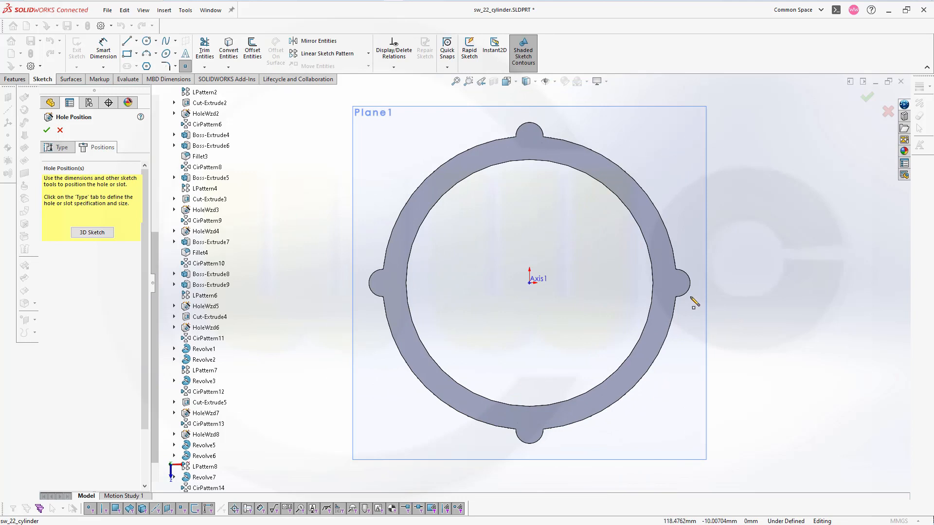
scroll(694, 302, "up", 2)
scroll(652, 297, "down", 2)
scroll(630, 298, "down", 3)
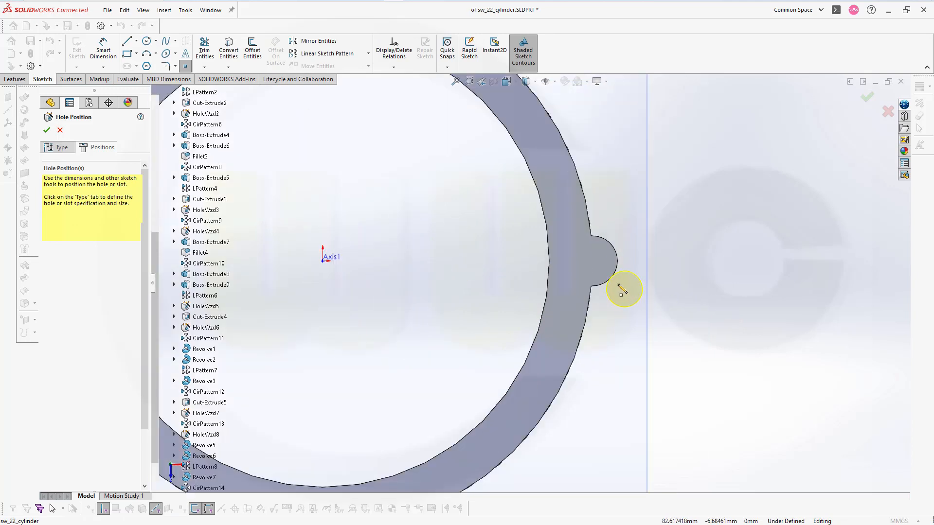
left_click(592, 261)
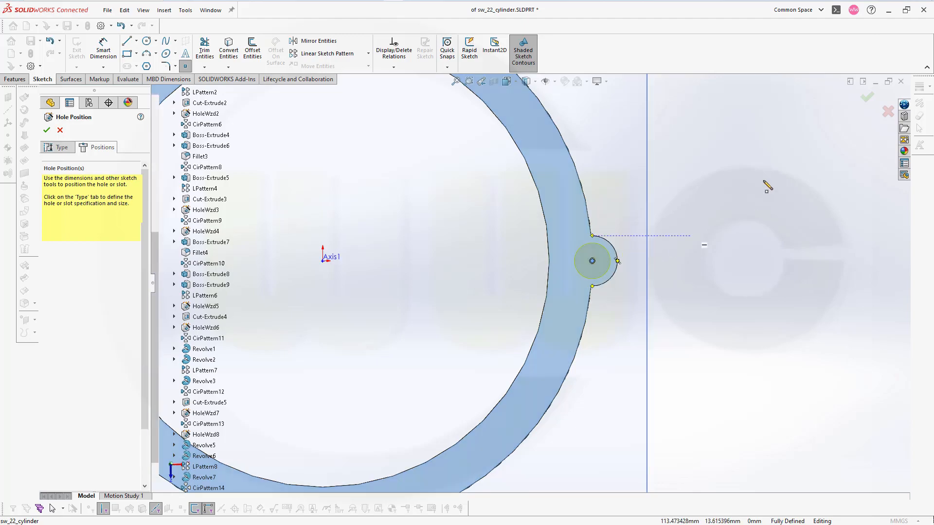
left_click(867, 101)
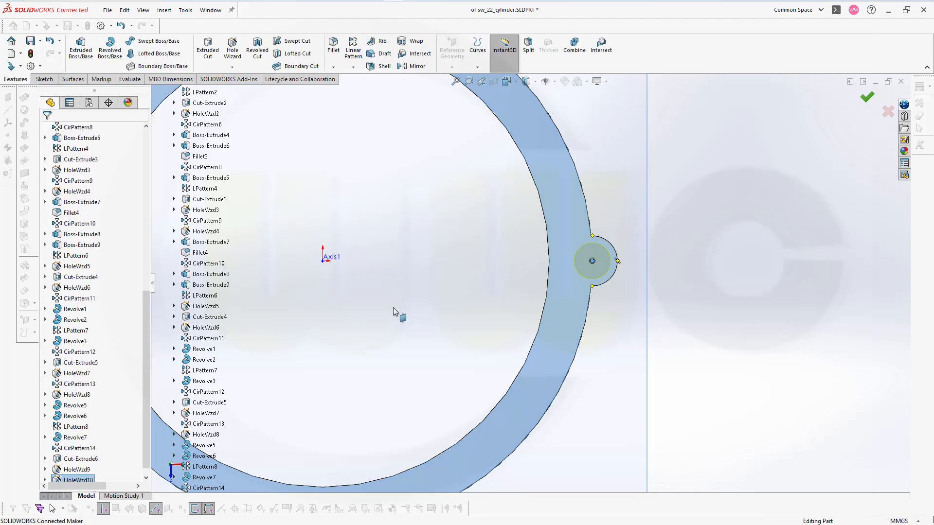
Circular pattern the 10 mm boss hole around Axis1 with 4 equally spaced instances over 360 degrees
middle_click_drag(333, 288, 325, 258)
scroll(340, 231, "down", 3)
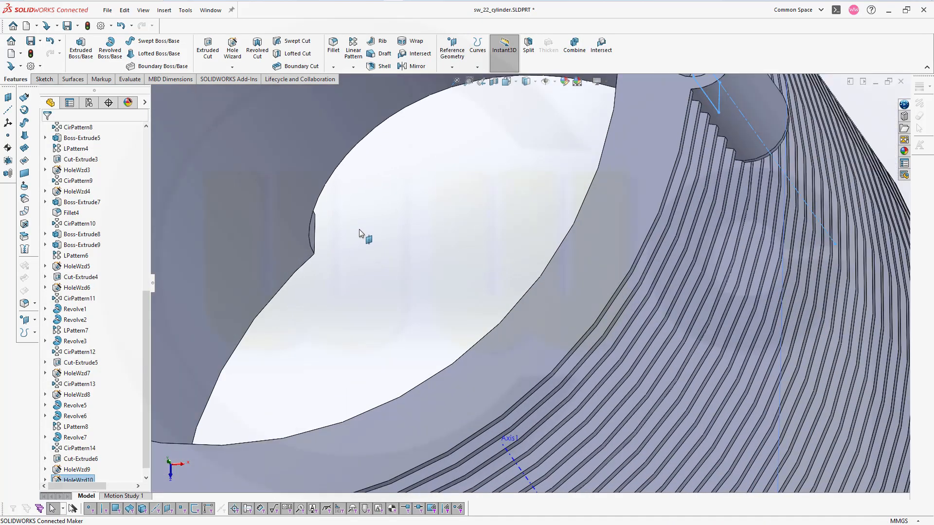
scroll(372, 226, "up", 6)
middle_click_drag(395, 235, 465, 245)
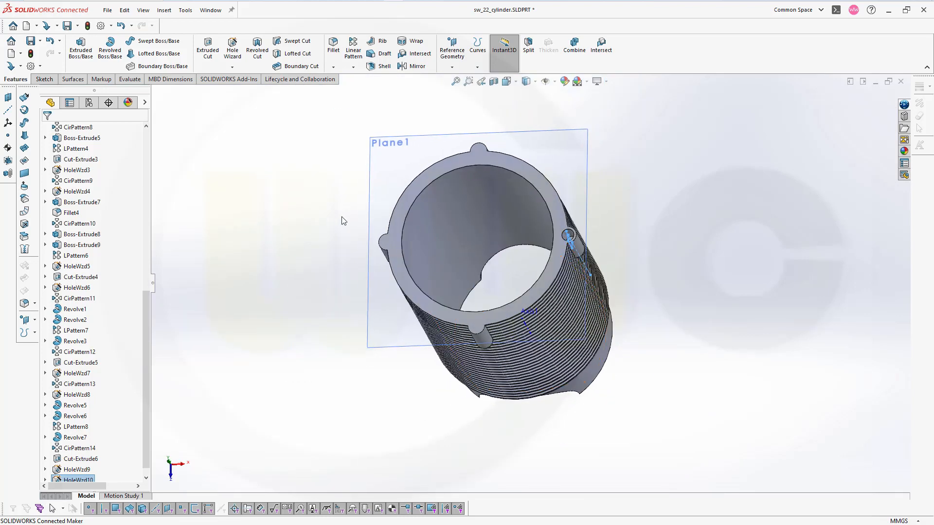
left_click(320, 198)
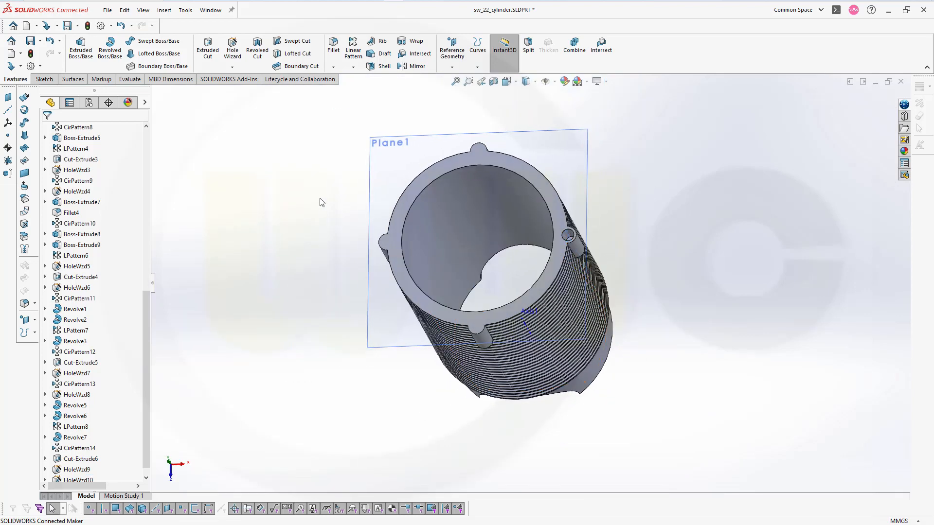
left_click(353, 67)
left_click(364, 92)
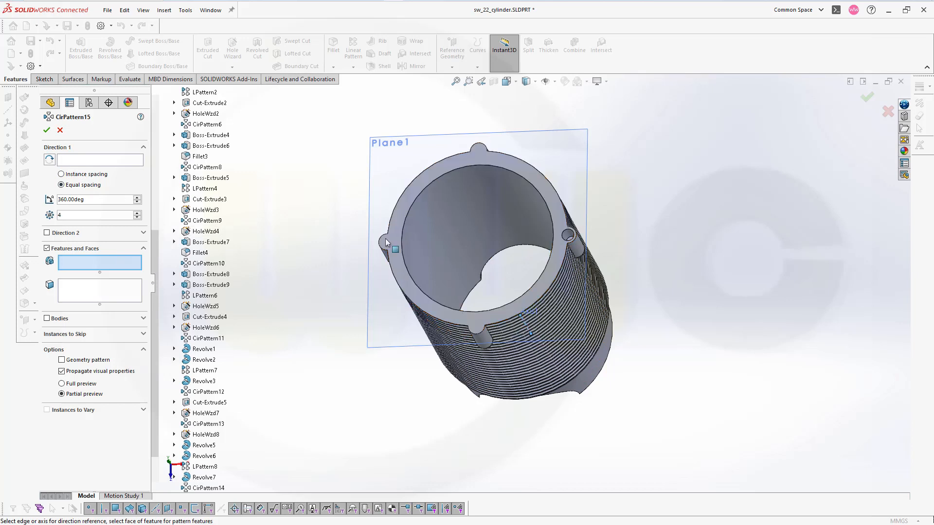
left_click(529, 326)
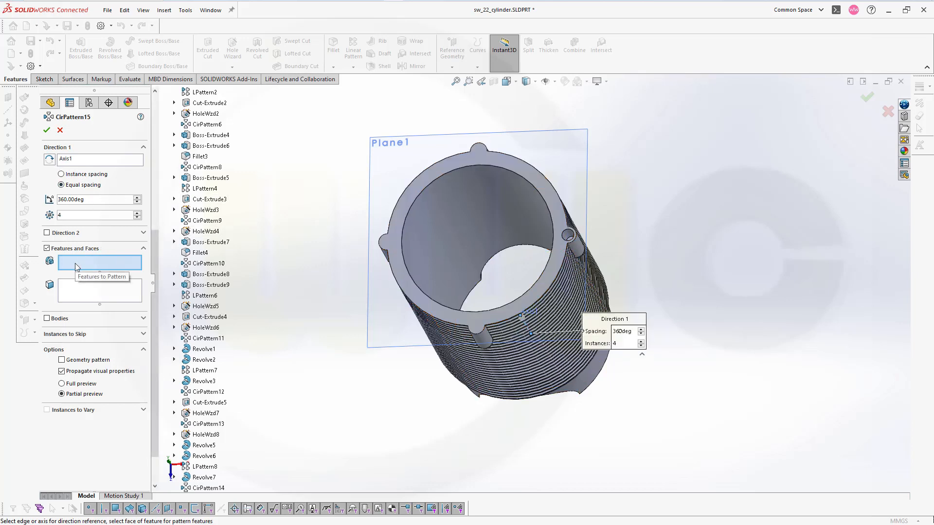
scroll(175, 466, "down", 2)
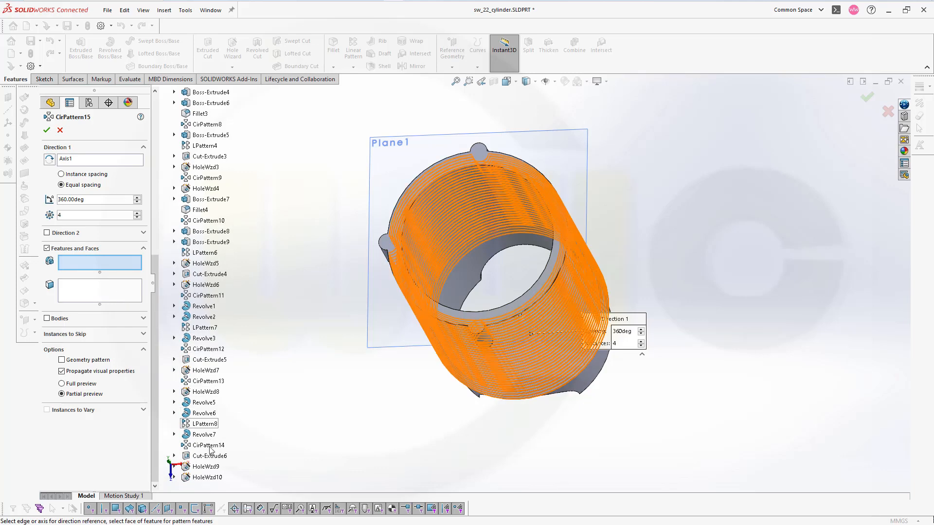
left_click(203, 478)
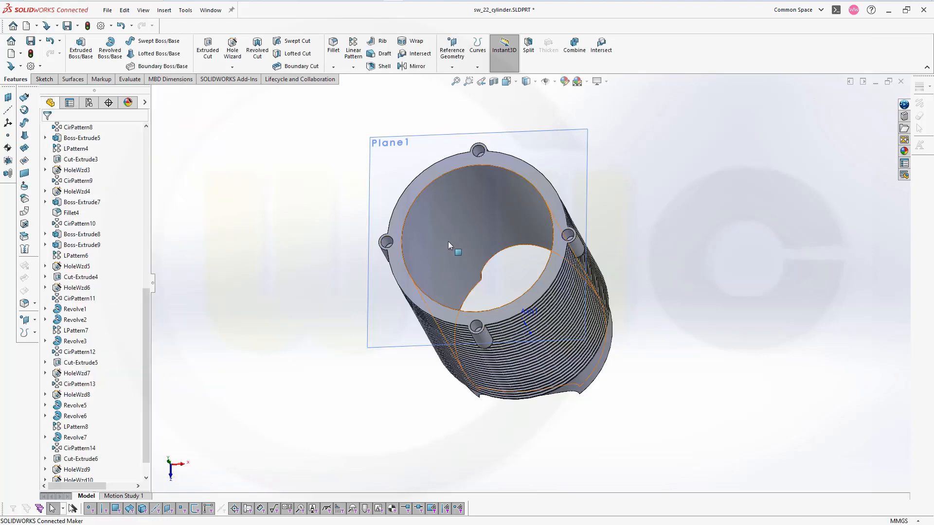
middle_click_drag(448, 242, 648, 229)
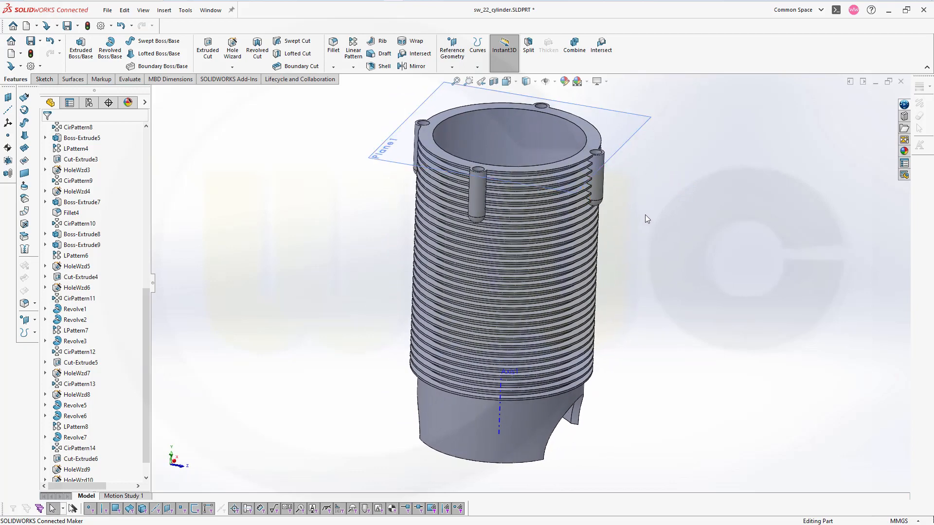